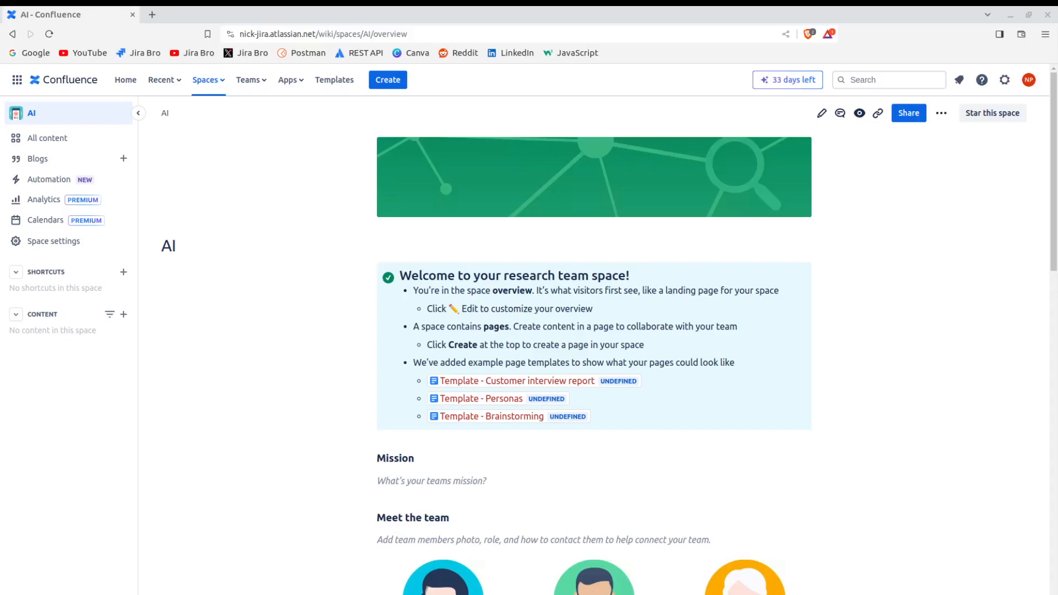
Open admin.atlassian.com in a new browser tab.
click(152, 14)
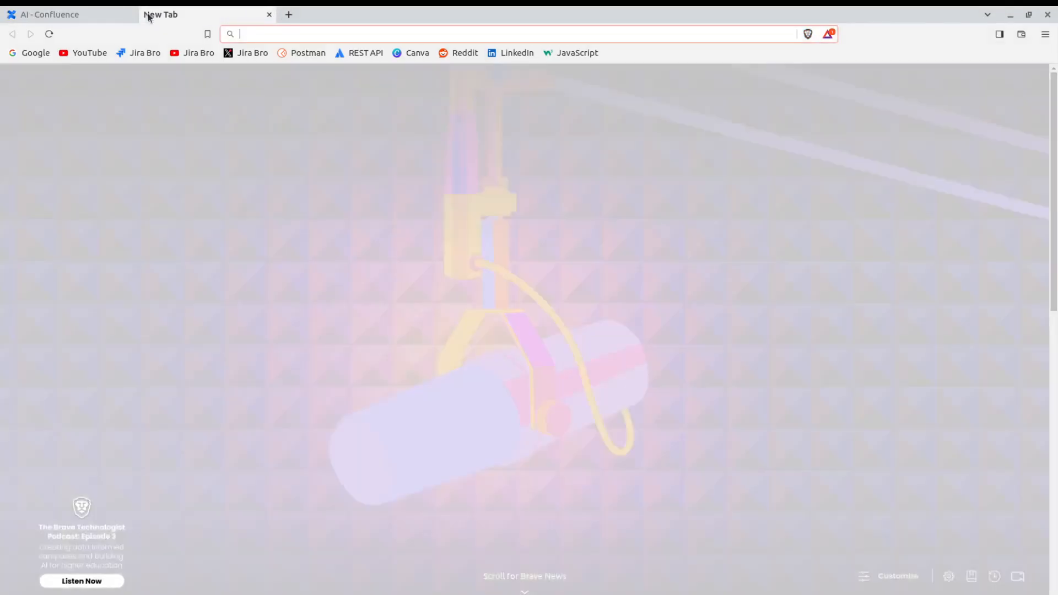
text(admin)
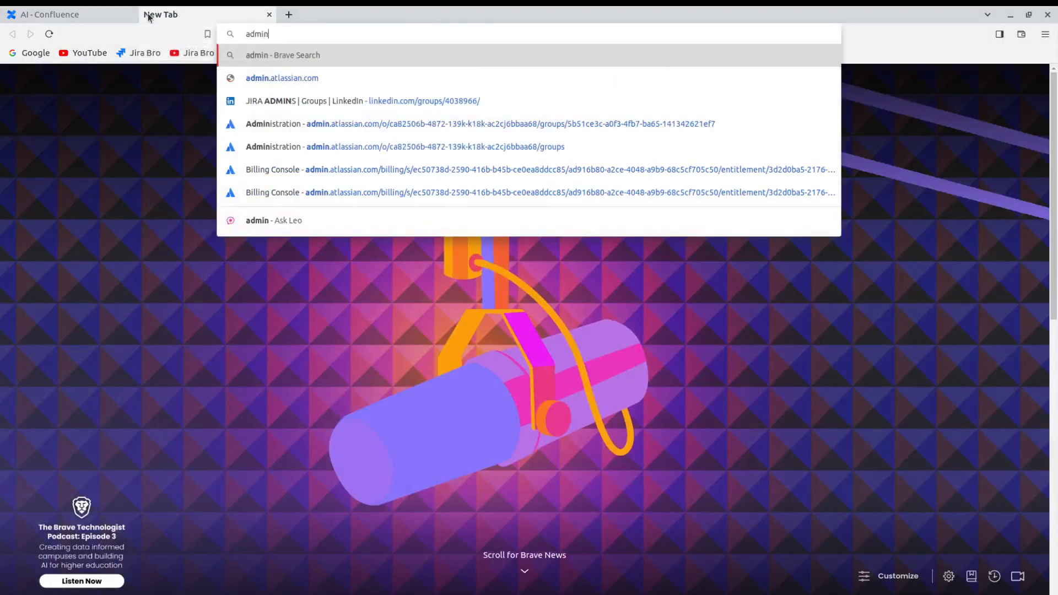
text(.at)
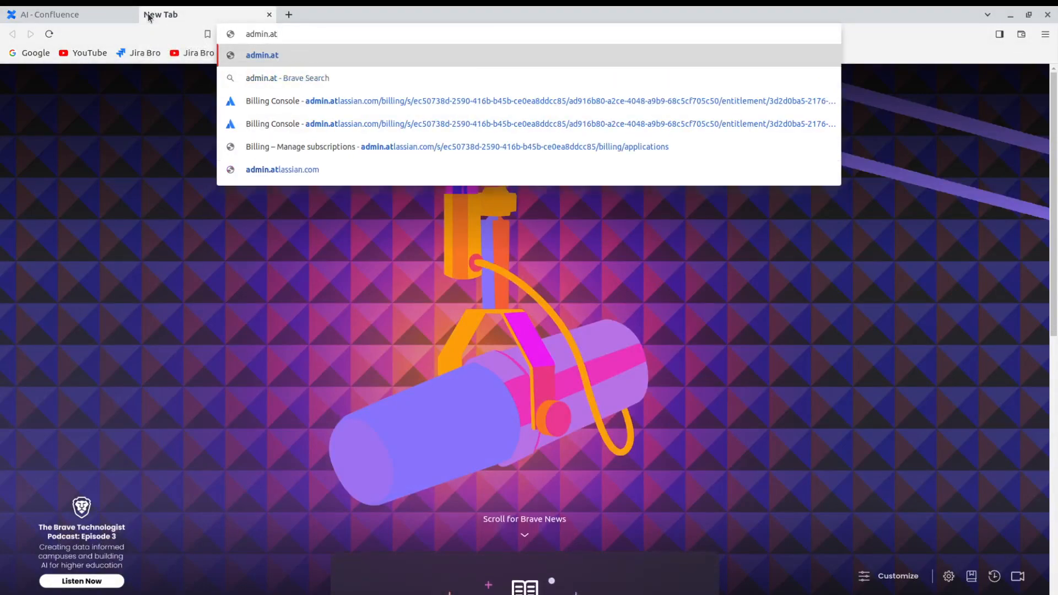
text(lassian.c)
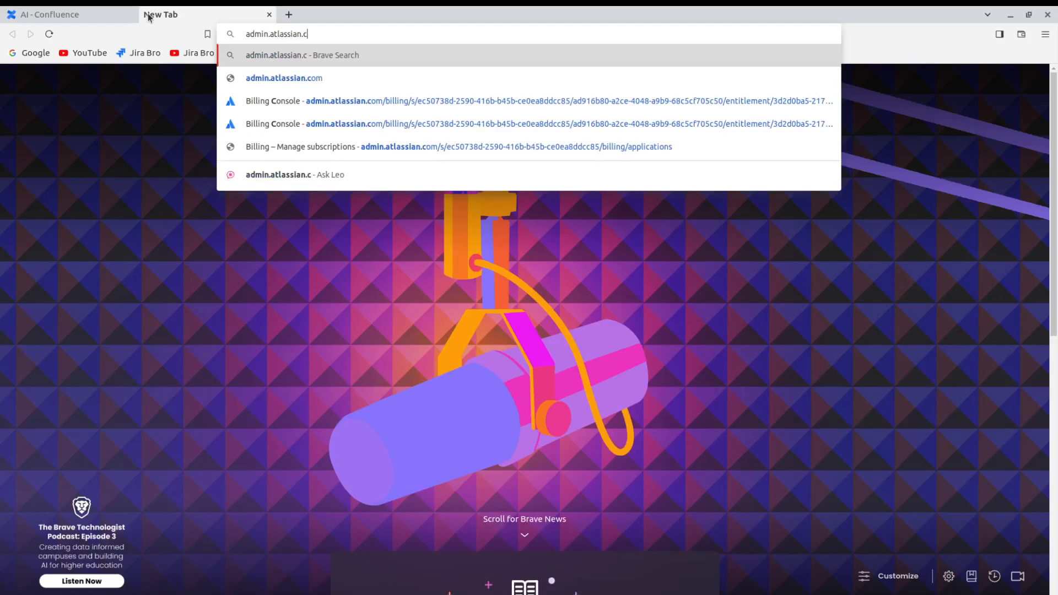
text(om)
key(Return)
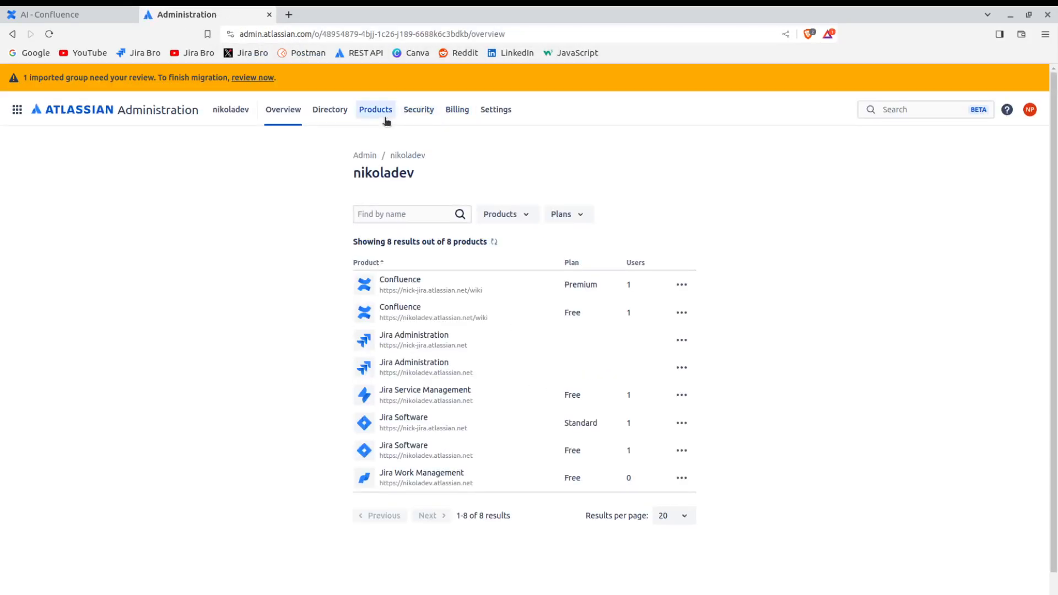
Check which products have Atlassian Intelligence activated in the organization settings, and close the administration tab.
click(491, 111)
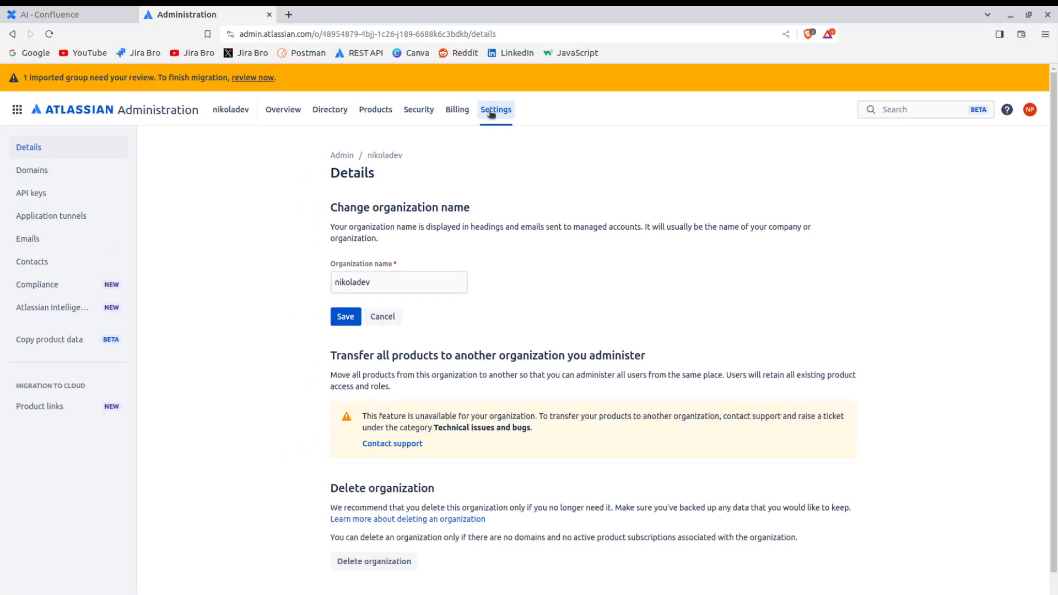
click(109, 312)
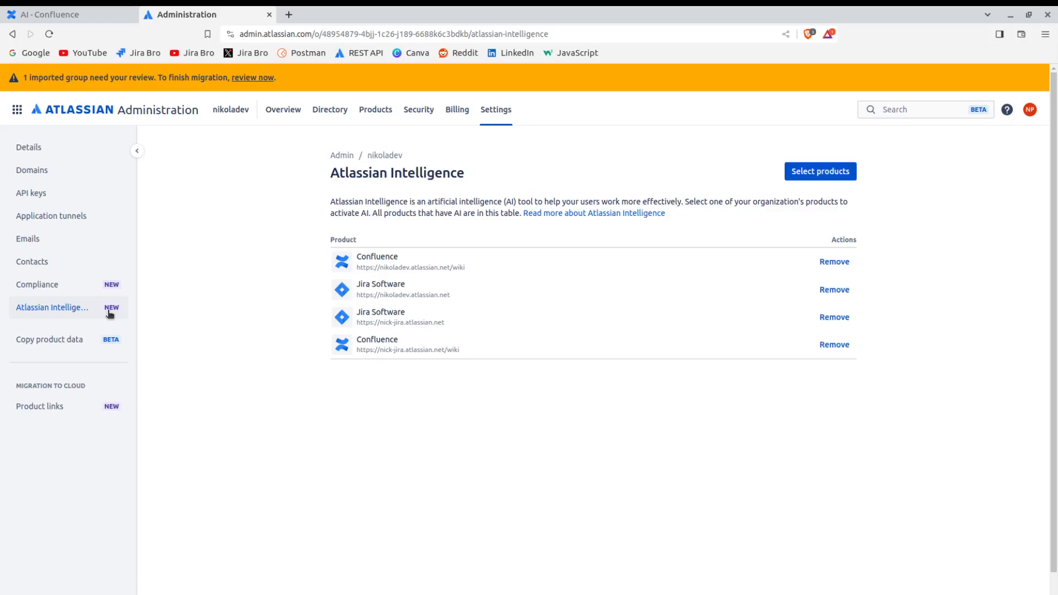
click(269, 15)
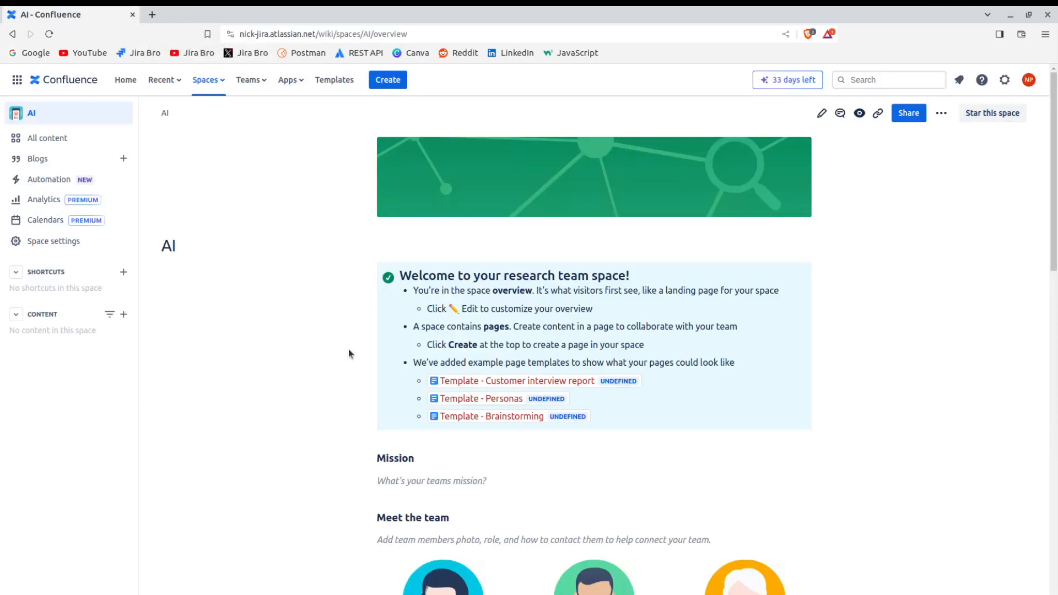
Edit the AI space overview page, generate a "Summarize writing" result with Atlassian Intelligence, and insert it.
click(823, 114)
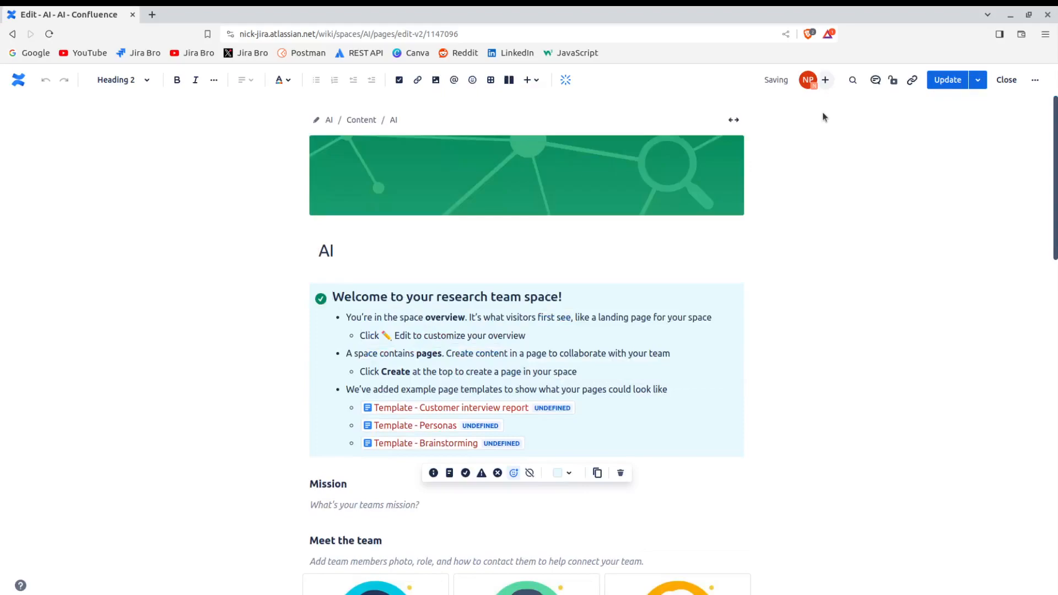
click(565, 81)
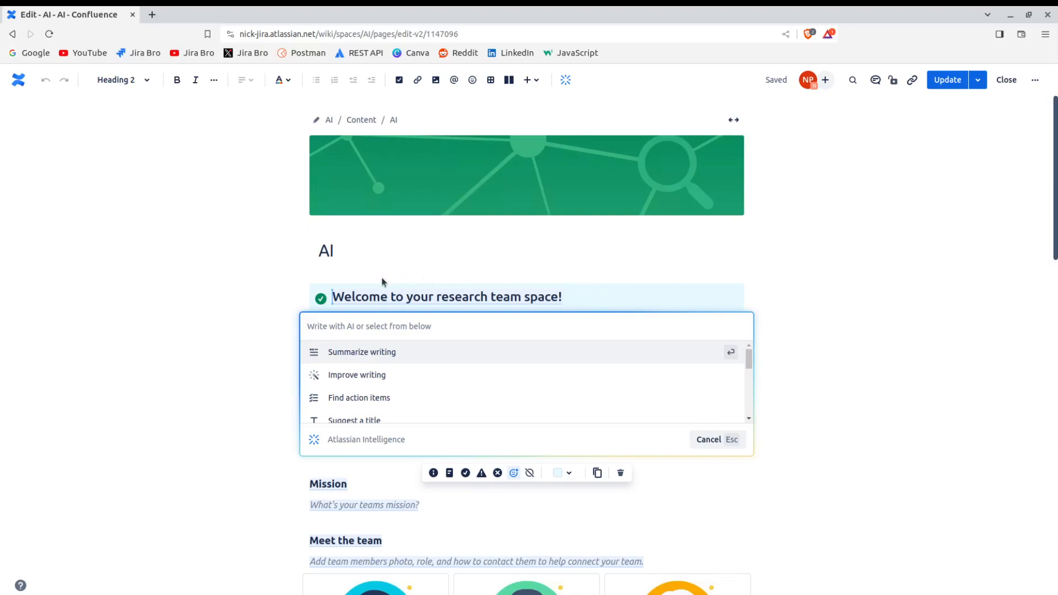
click(373, 359)
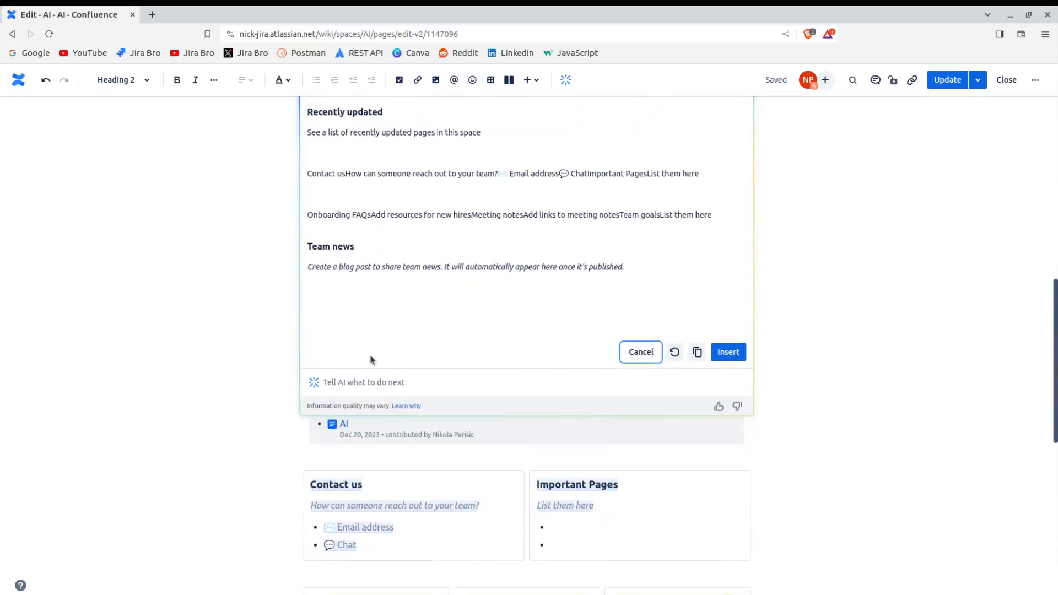
drag(1056, 348, 1057, 216)
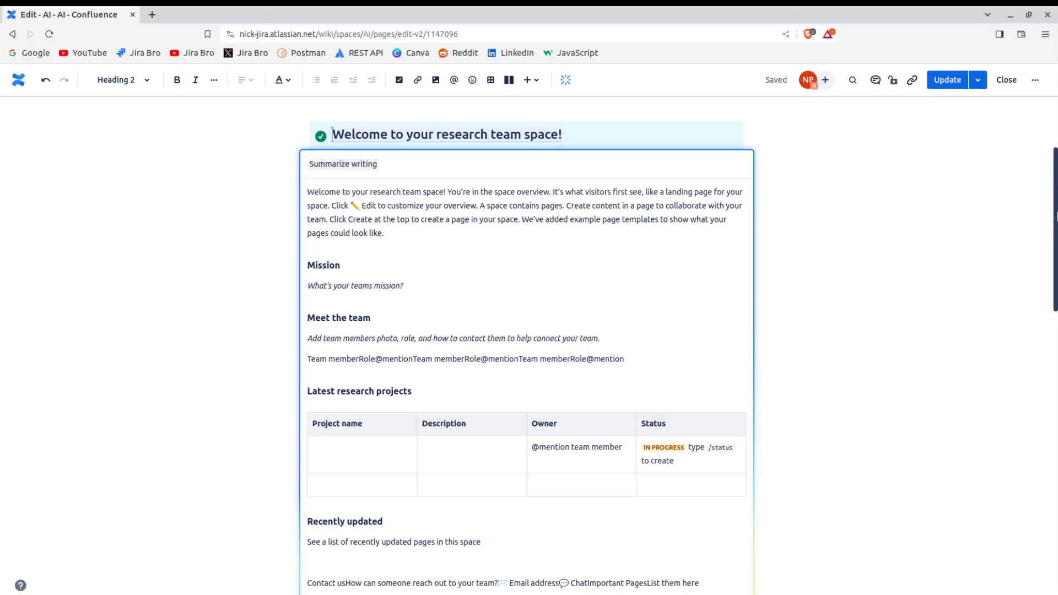
drag(1056, 216, 1026, 322)
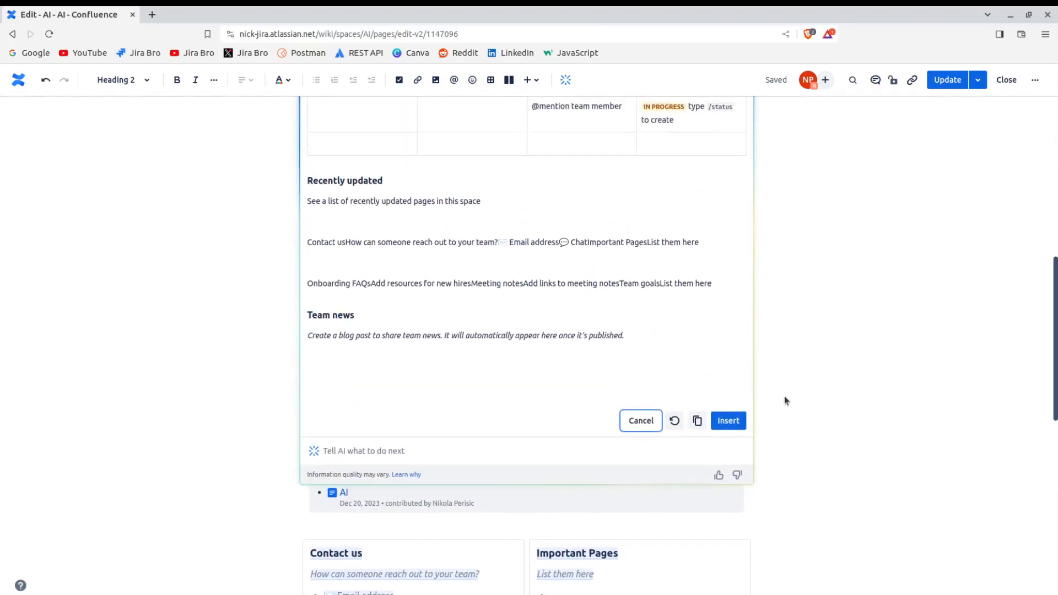
click(728, 420)
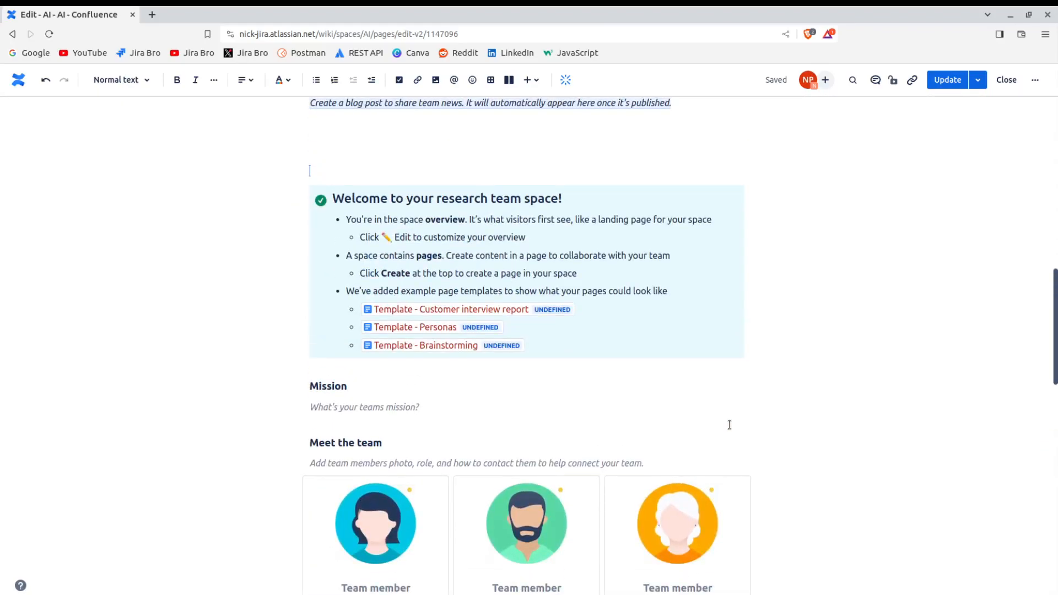
Delete the original overview content below the inserted summary, from the "Welcome to your research team space!" panel to the page's end.
drag(1056, 328, 1038, 279)
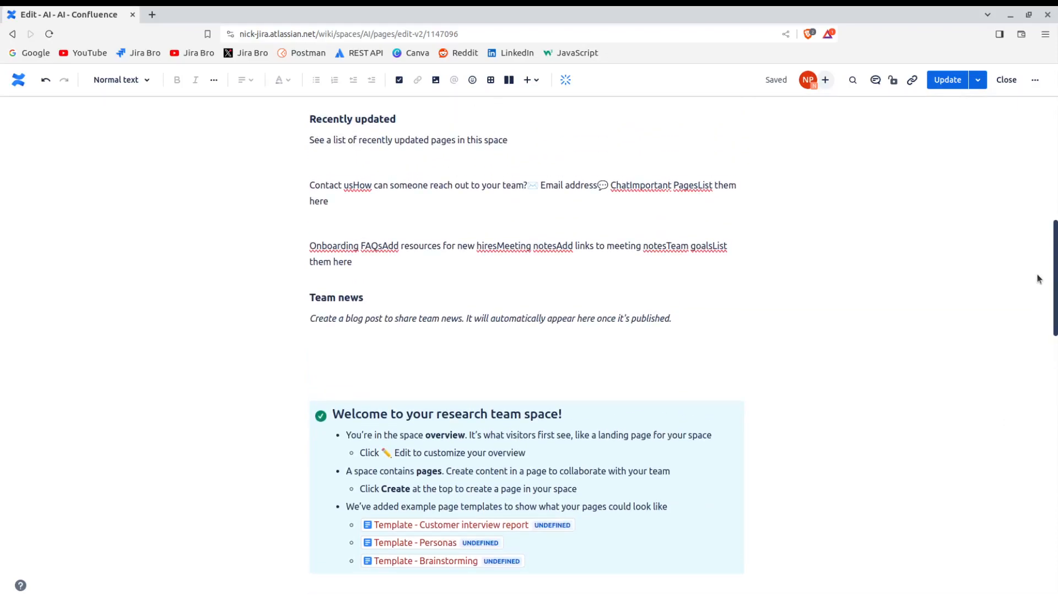
drag(1039, 278, 1029, 320)
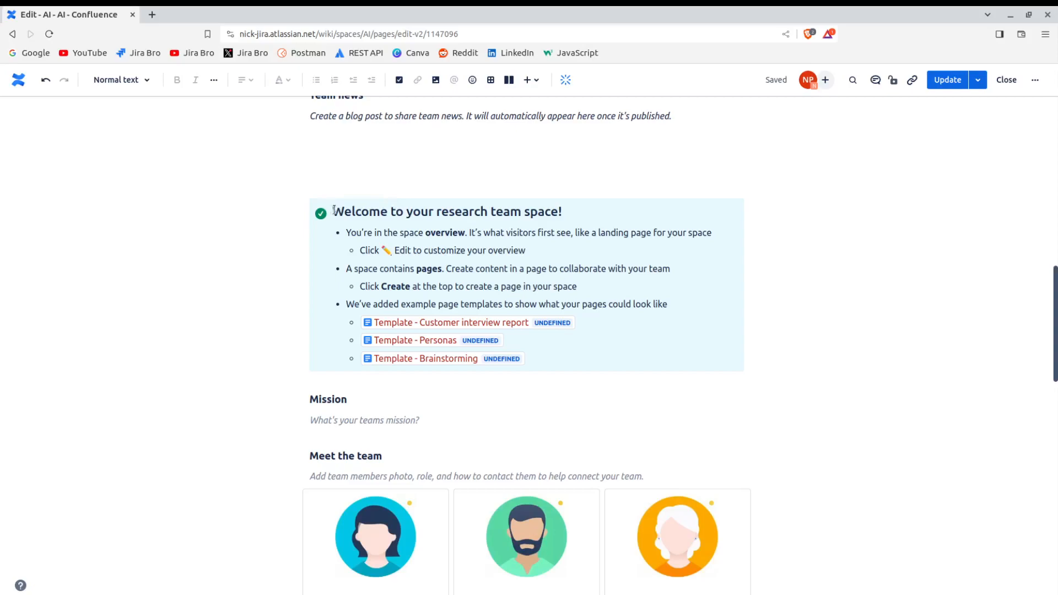
drag(333, 213, 560, 479)
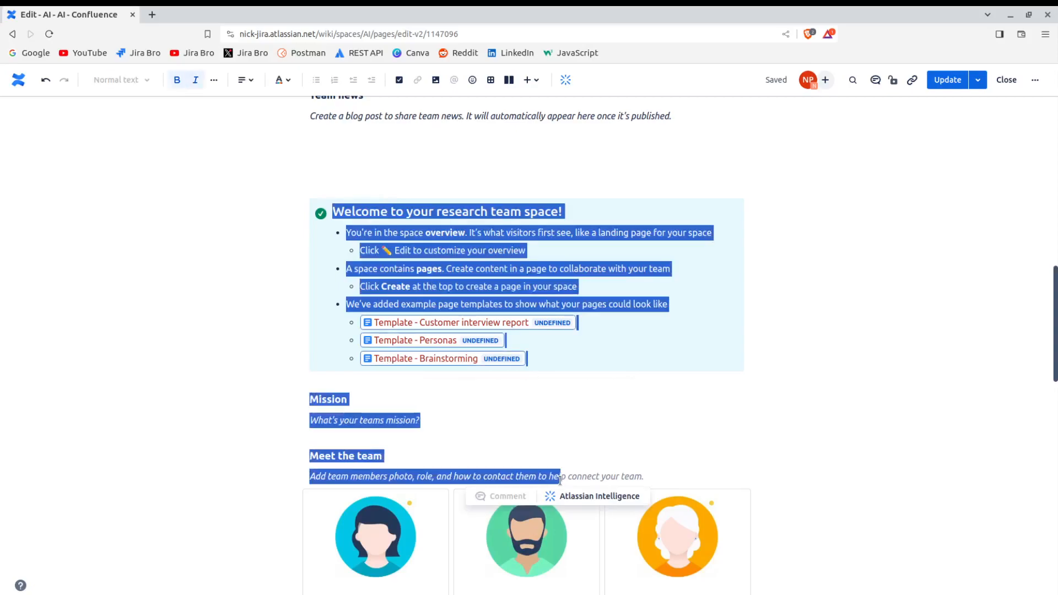
key(BackSpace)
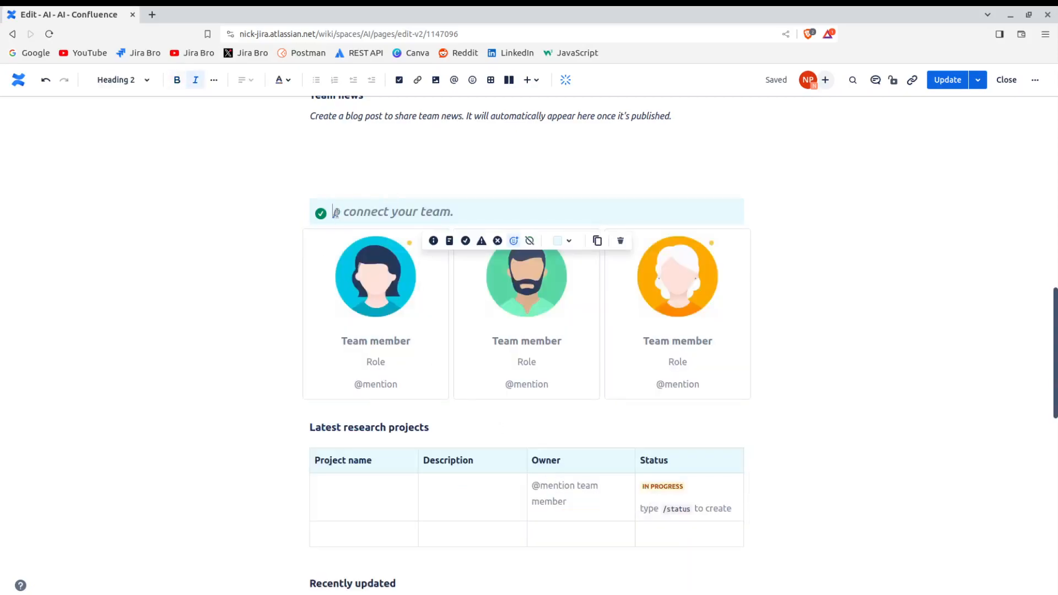
drag(338, 213, 739, 547)
key(BackSpace)
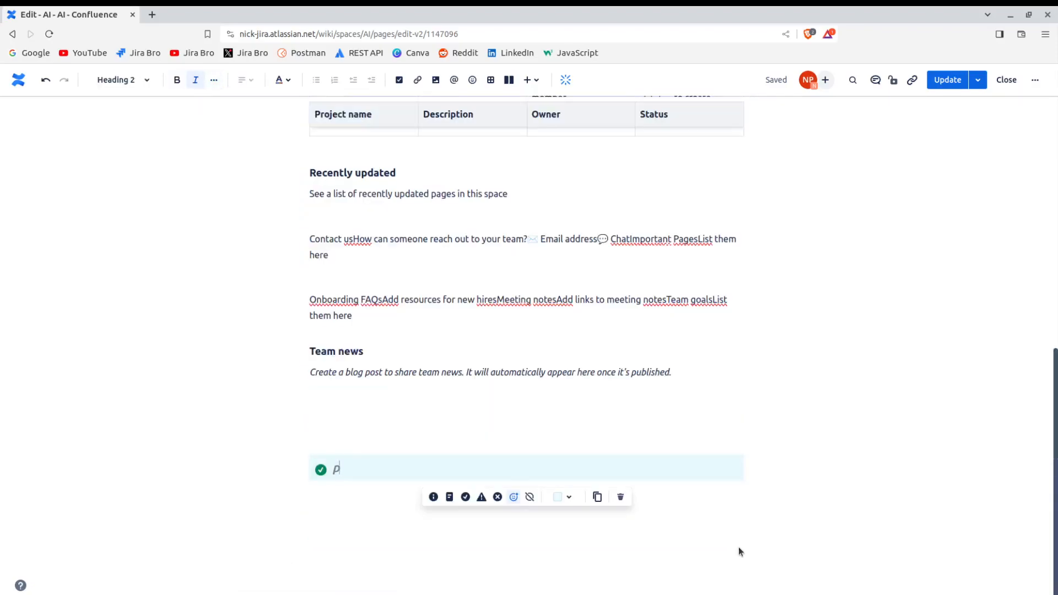
key(BackSpace)
key(BackSpace)
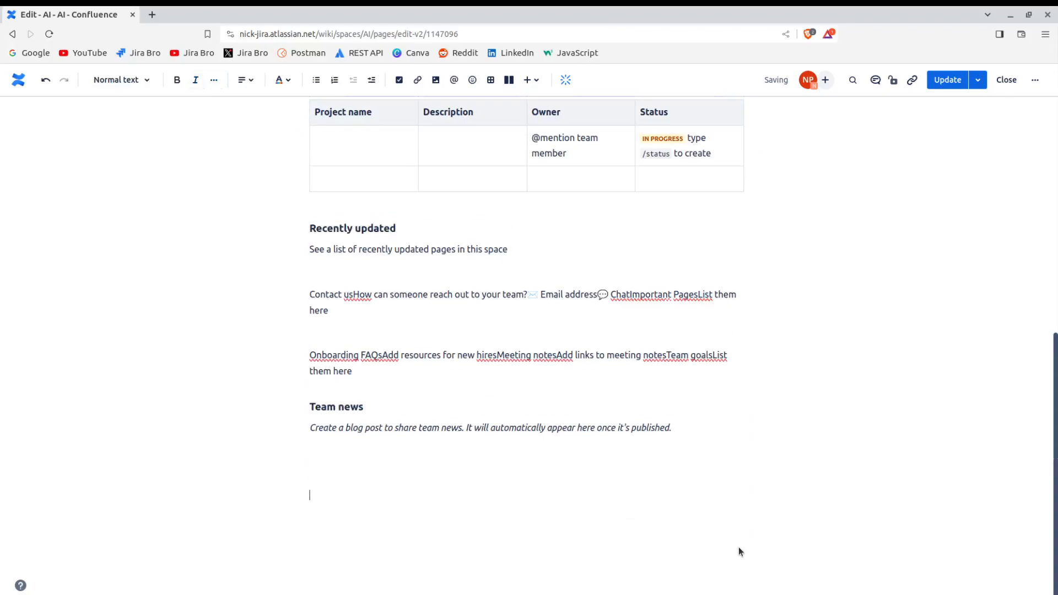
Generate an "Improve writing" version of the page content with Atlassian Intelligence and review the suggested text.
drag(1055, 416, 1055, 175)
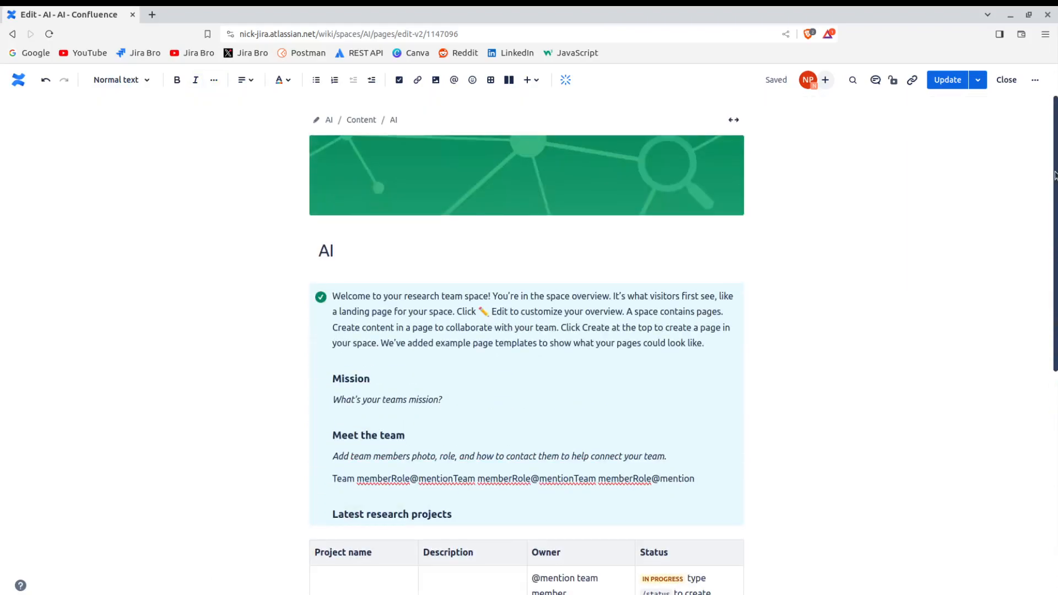
scroll(1009, 418, down, 8)
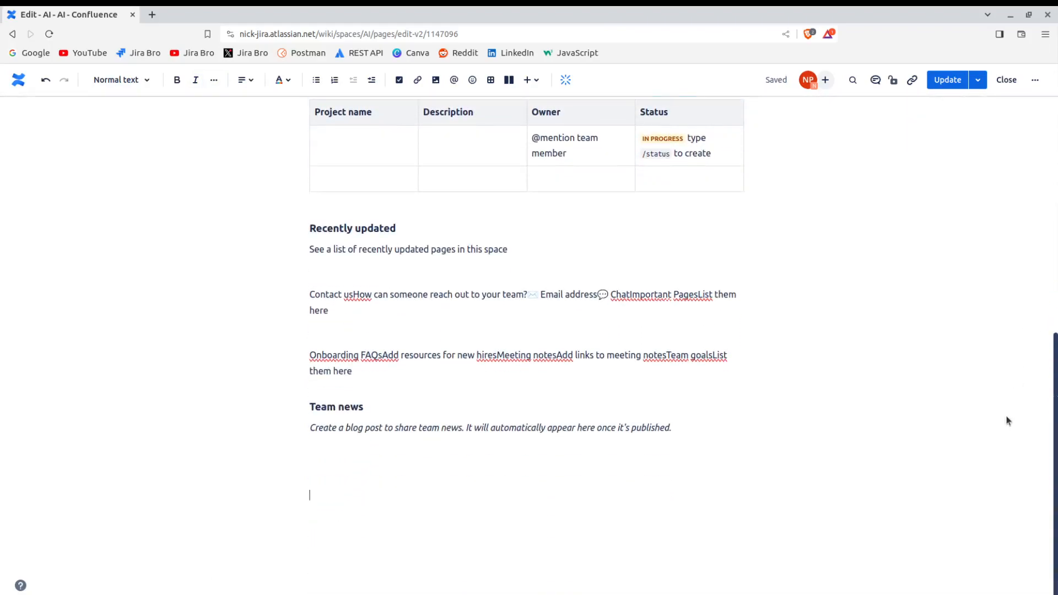
scroll(1047, 182, up, 10)
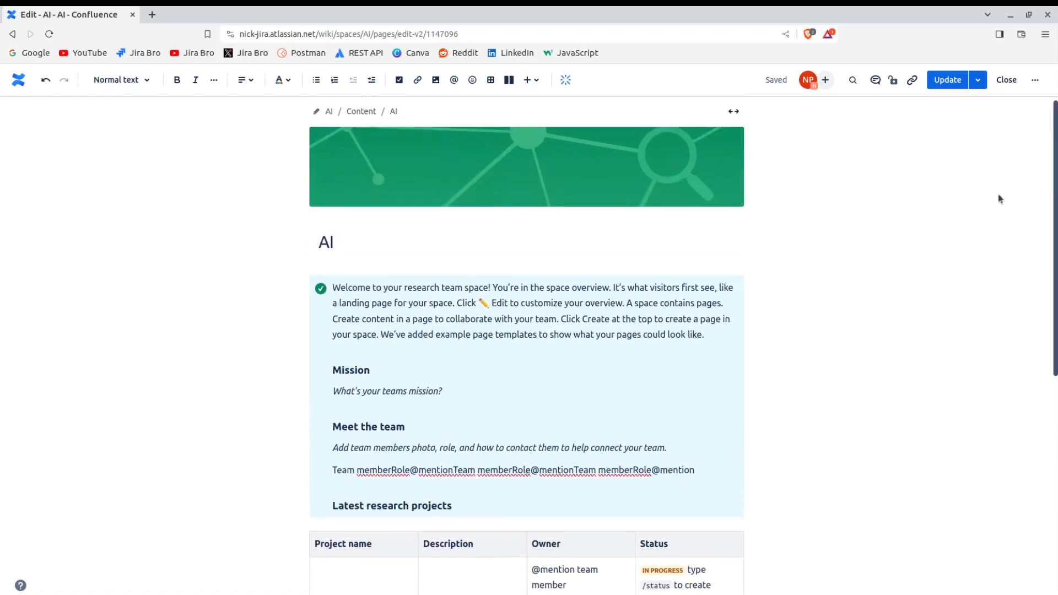
click(668, 332)
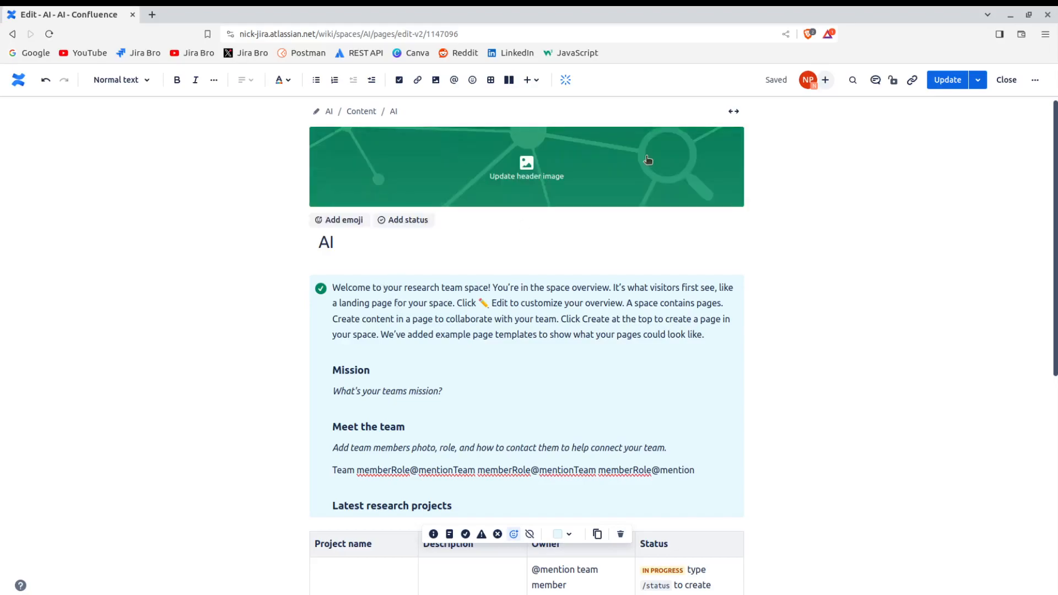
click(566, 80)
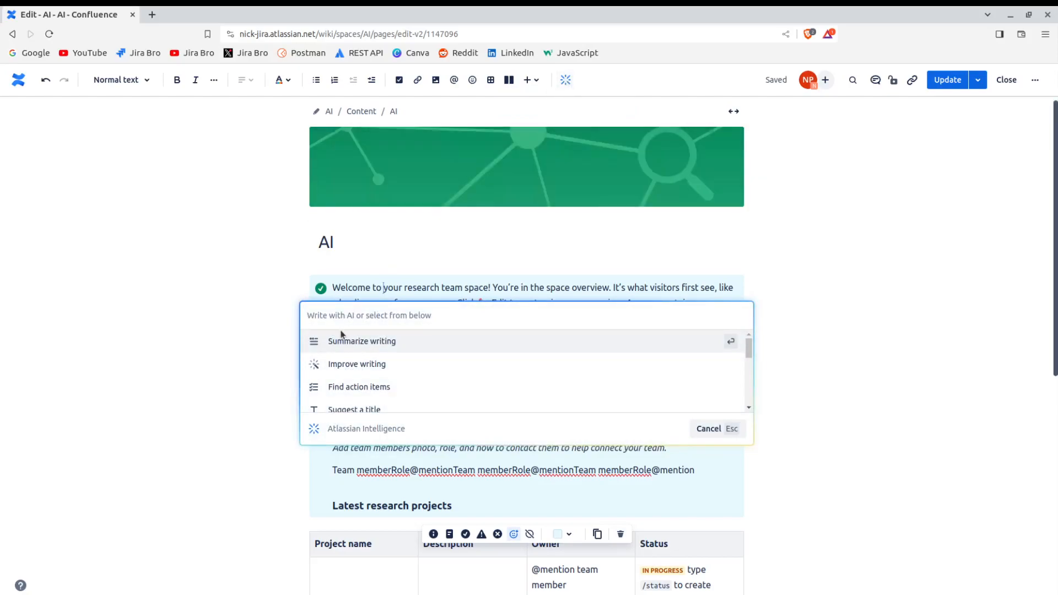
click(339, 369)
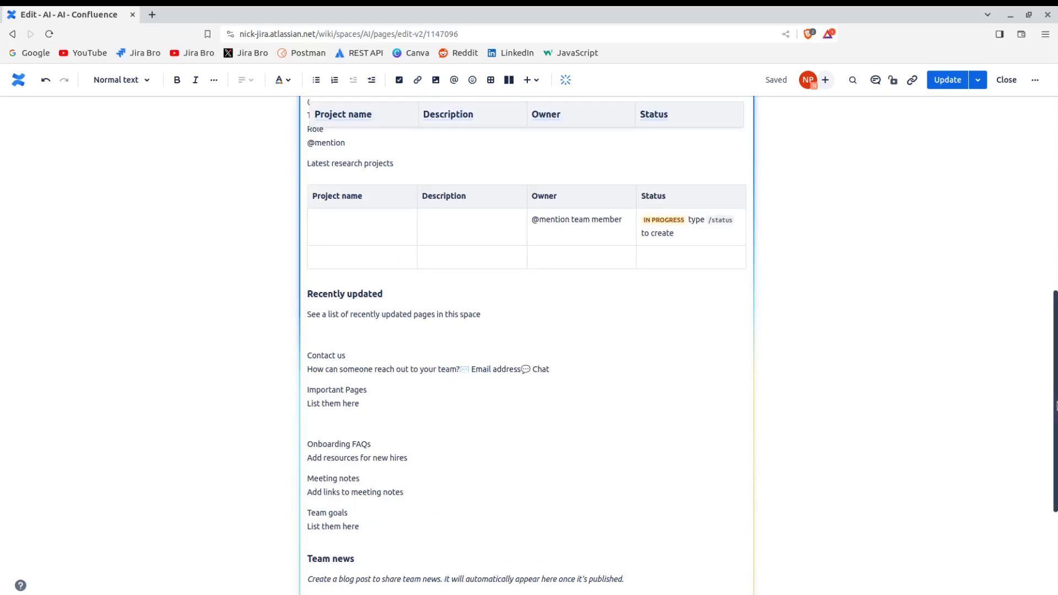
drag(1057, 391, 1030, 351)
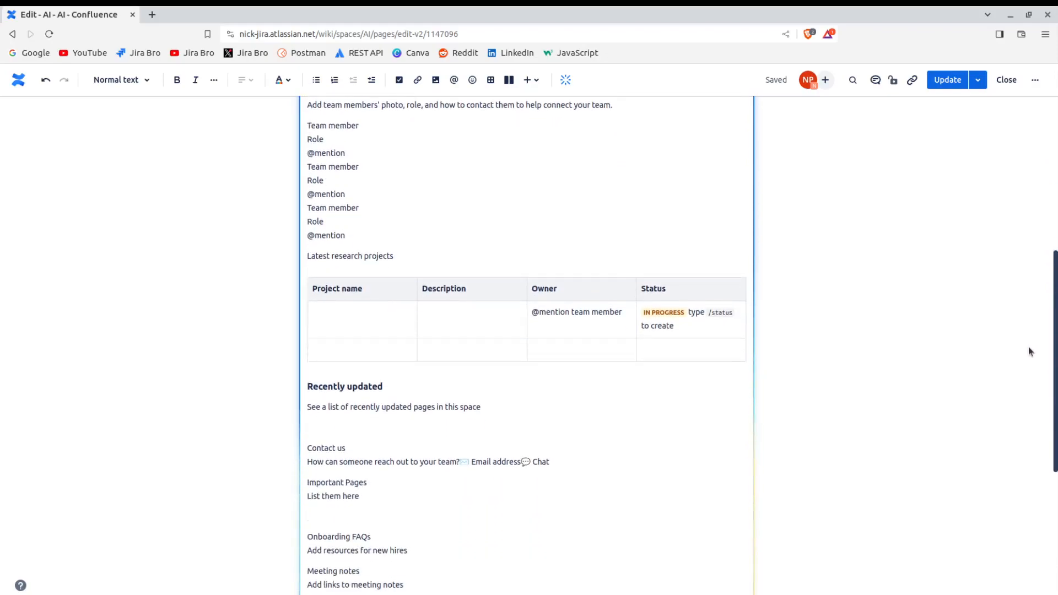
drag(1028, 346, 915, 283)
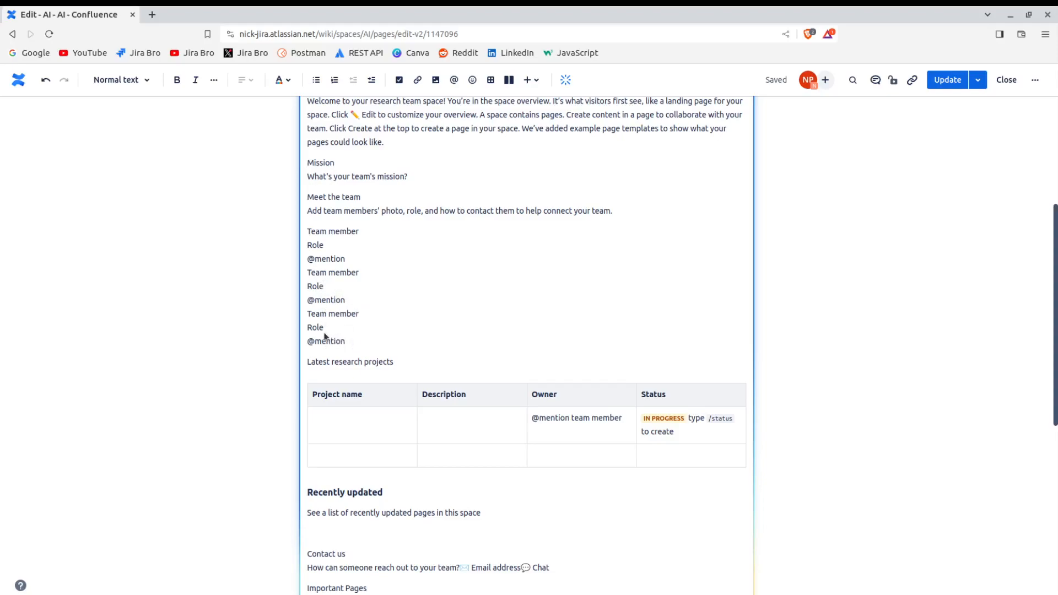
drag(1056, 312, 1056, 246)
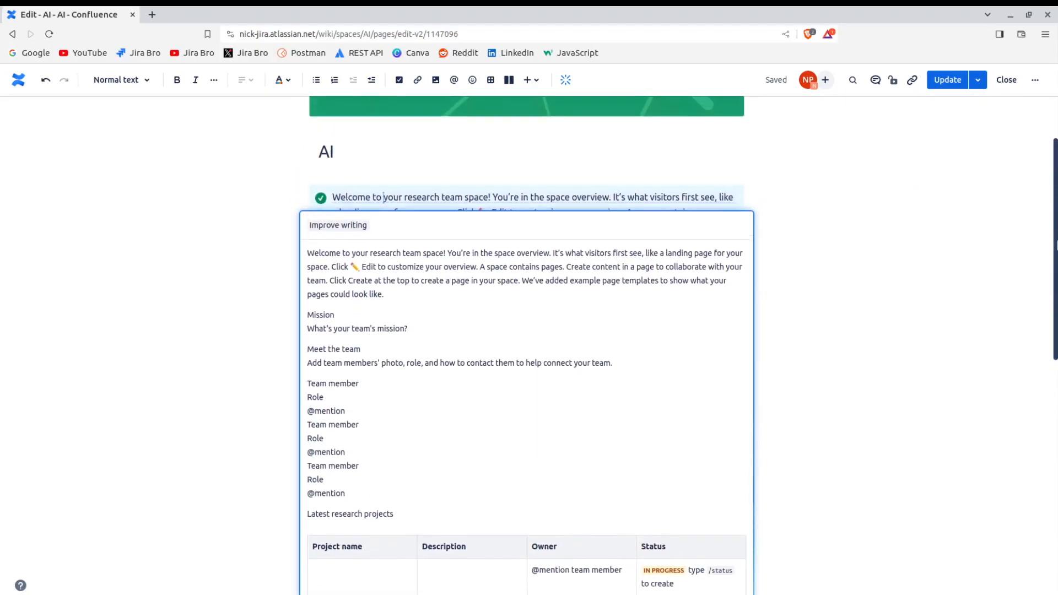
Return to the Atlassian Intelligence options, generate "Find action items" from the page, and insert the resulting list.
click(443, 225)
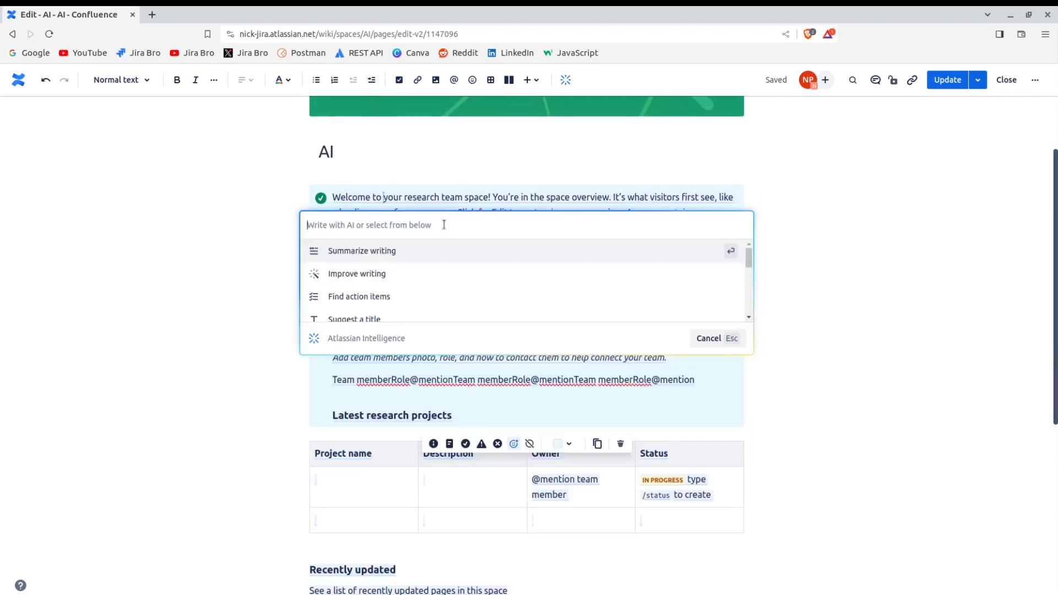
click(423, 297)
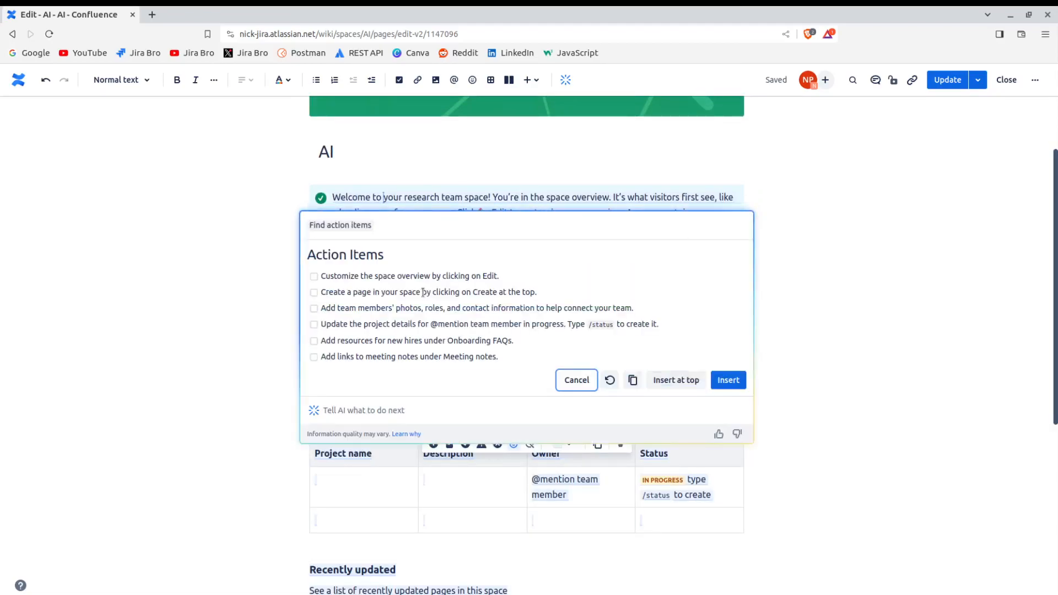
click(728, 379)
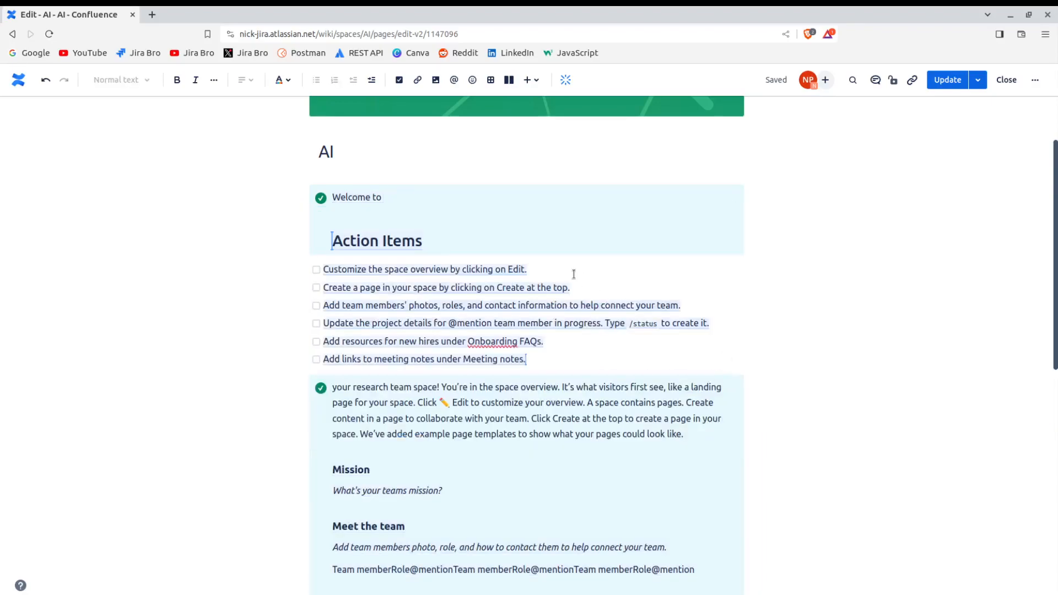
Delete the panel containing "Welcome to" and the "Action Items" heading above the inserted action item list.
click(384, 217)
click(384, 217)
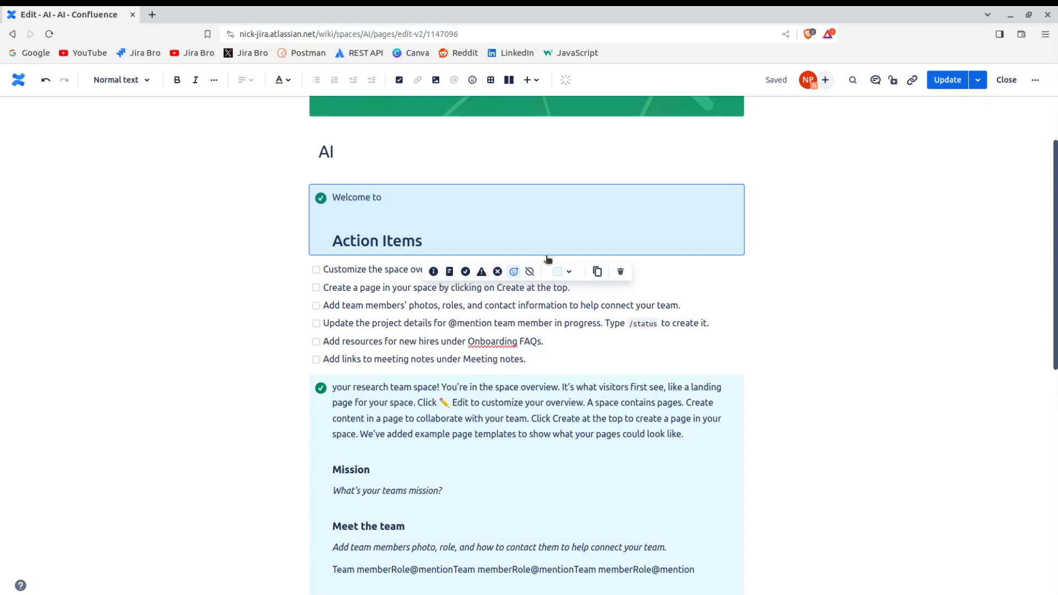
click(527, 271)
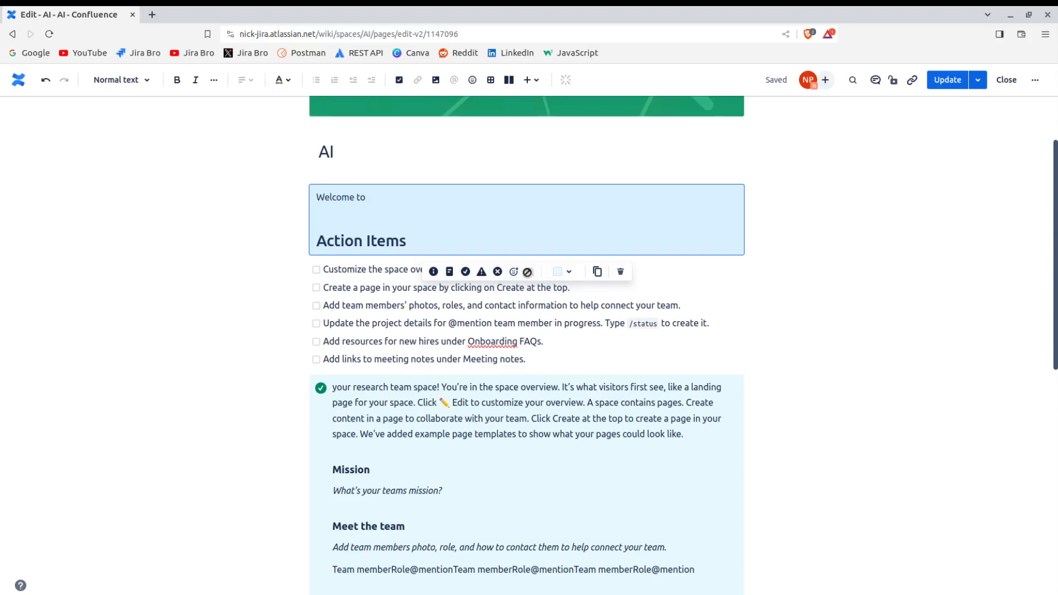
click(360, 198)
click(522, 207)
key(Delete)
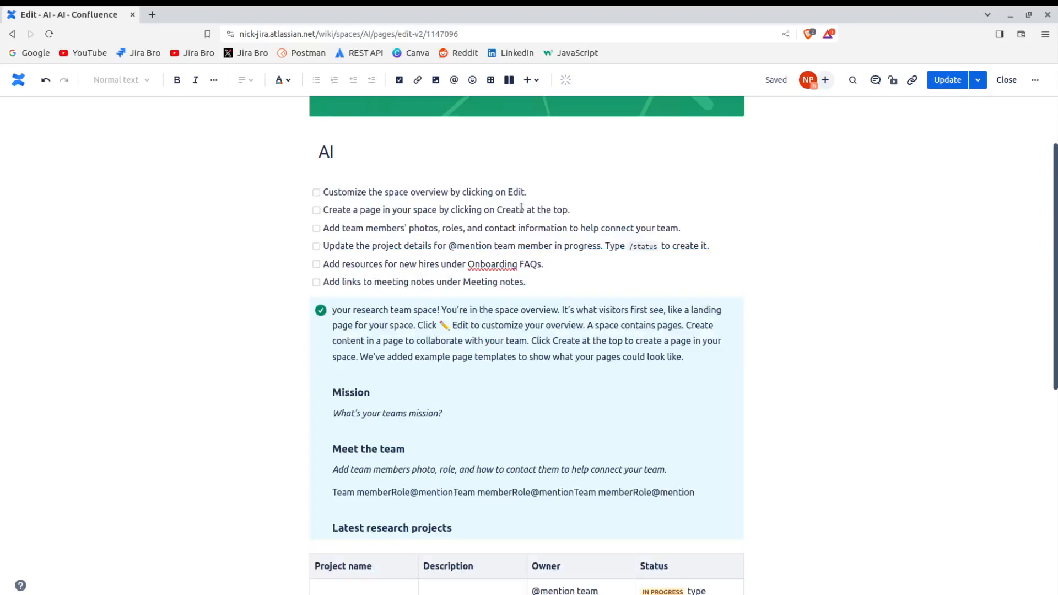
Tick and untick the "Create a page in your space" and "Add resources for new hires" action items.
click(332, 310)
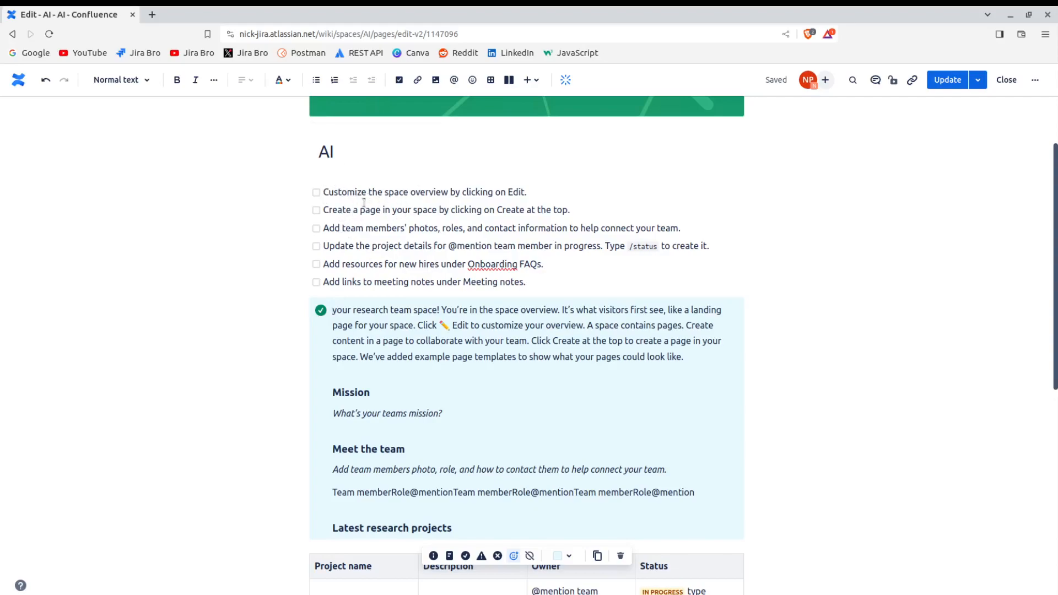
click(317, 212)
click(316, 212)
click(318, 265)
click(317, 265)
Generate a title with the Atlassian Intelligence "Suggest a title" option and insert it at the top of the page content.
click(451, 370)
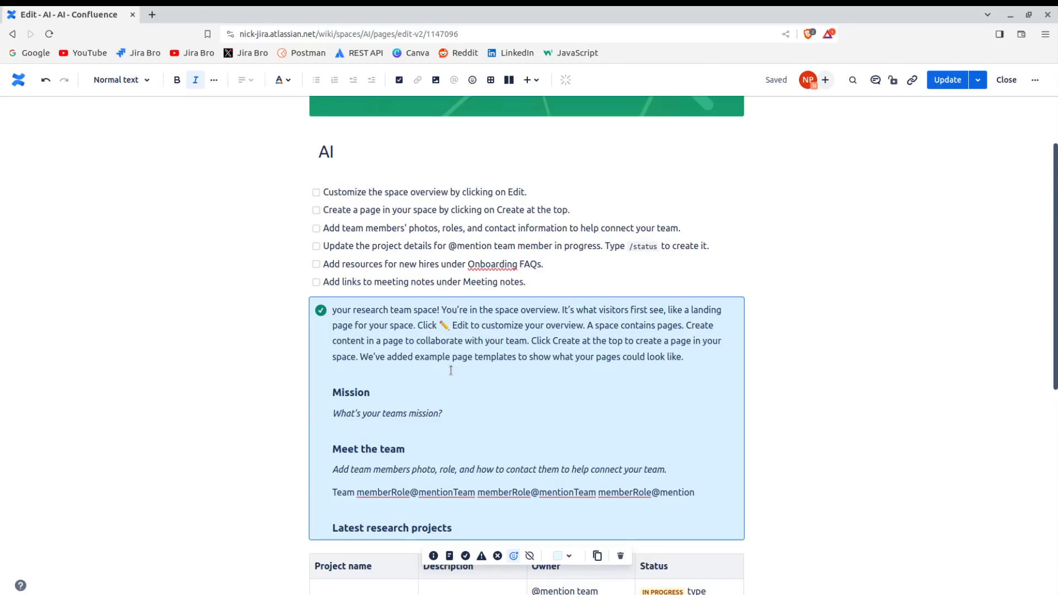
click(518, 347)
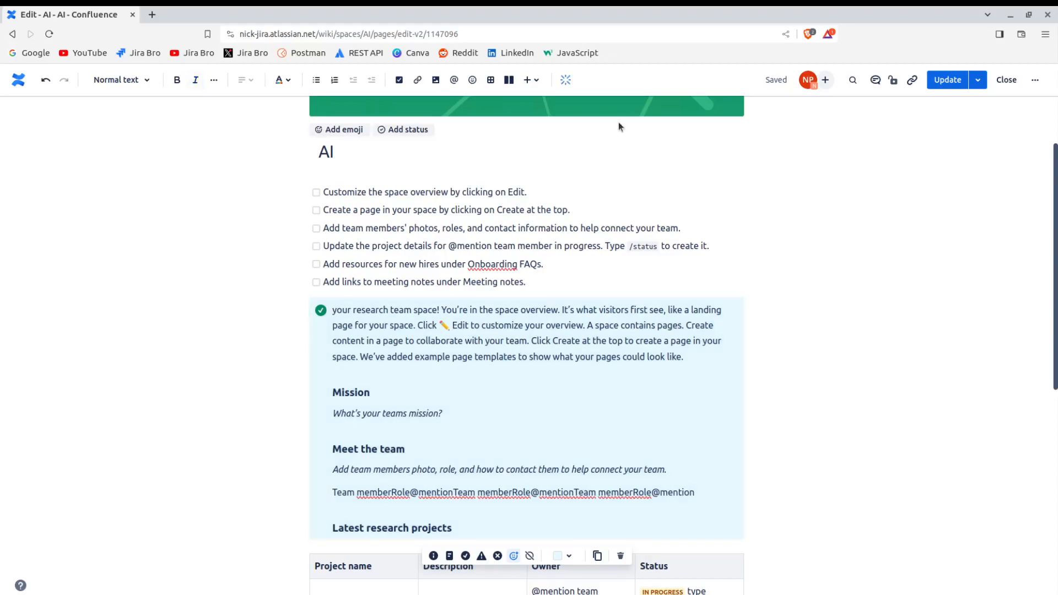
click(565, 80)
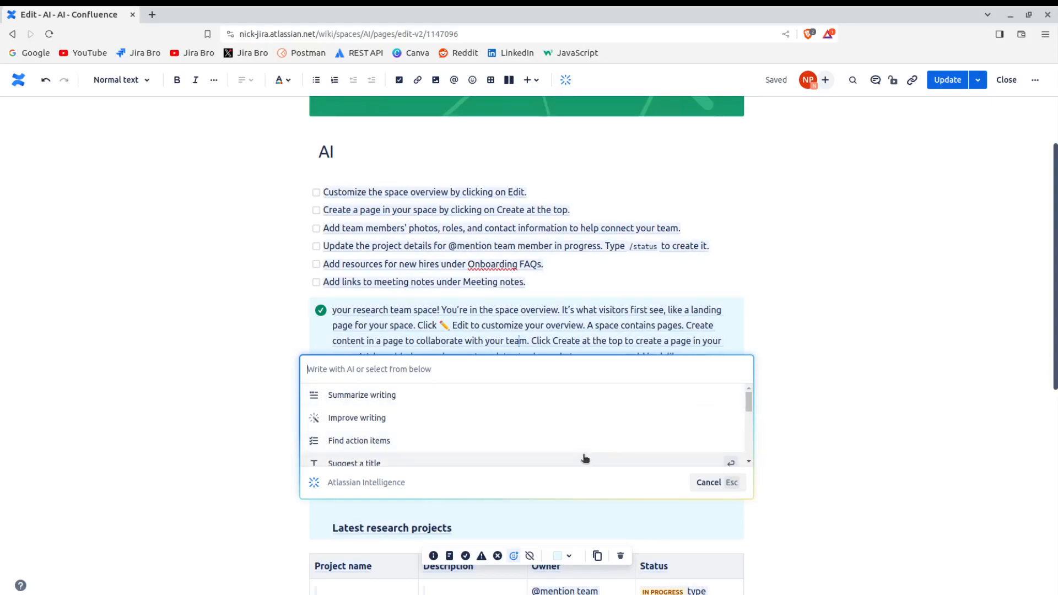
drag(749, 402, 746, 417)
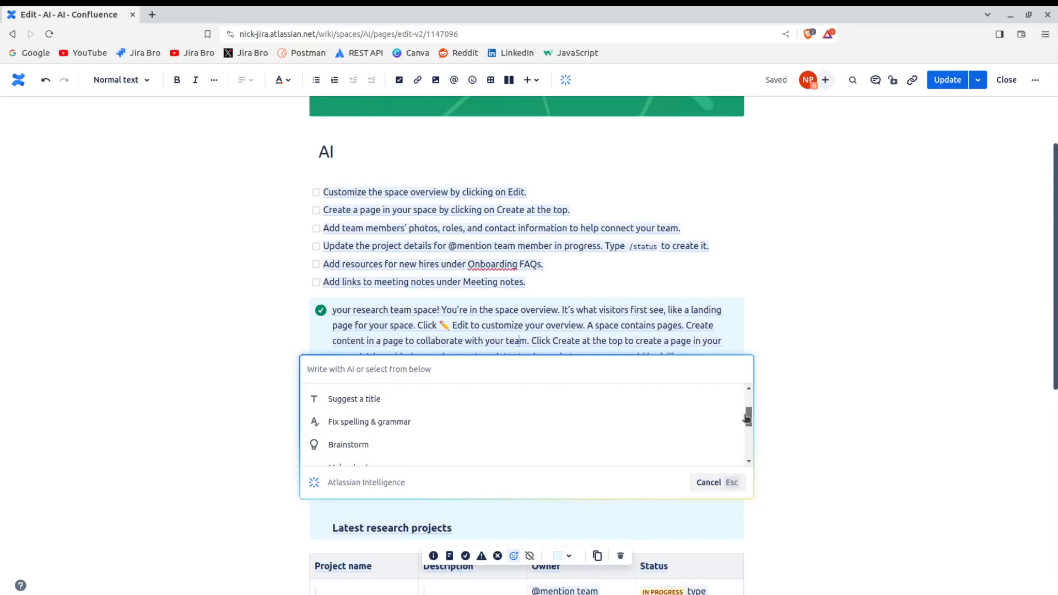
click(496, 398)
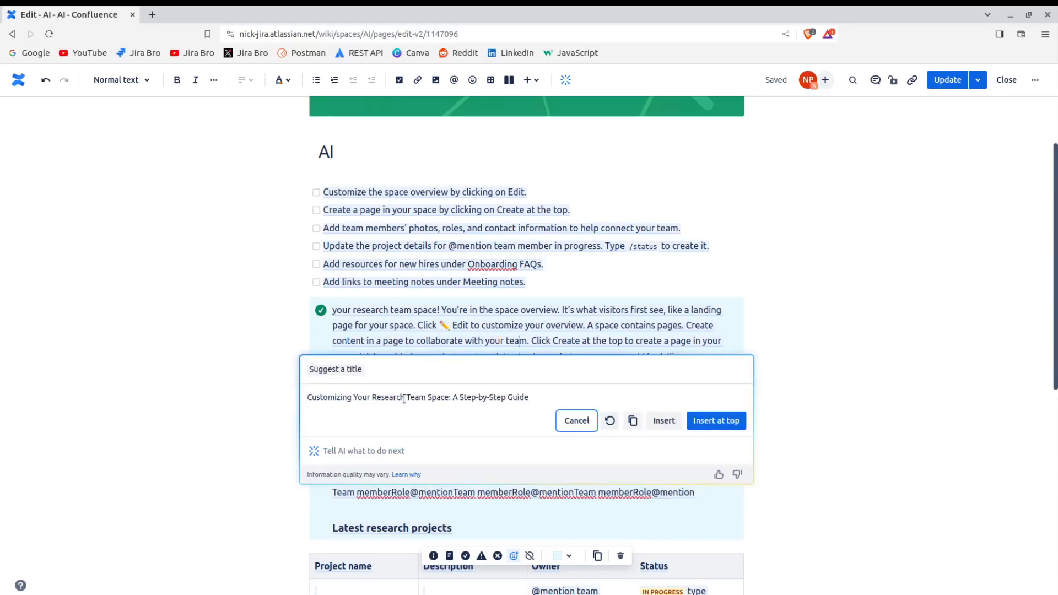
click(697, 421)
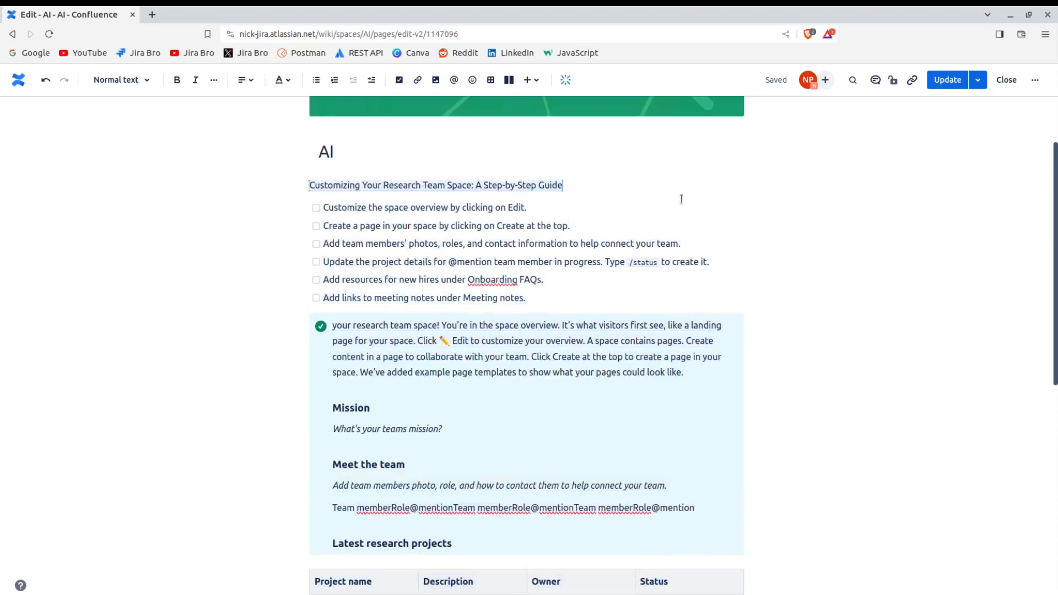
Clear the page title and move the inserted line "Customizing Your Research Team Space: A Step-by-Step Guide" from the body into the title.
click(388, 152)
key(BackSpace)
key(BackSpace)
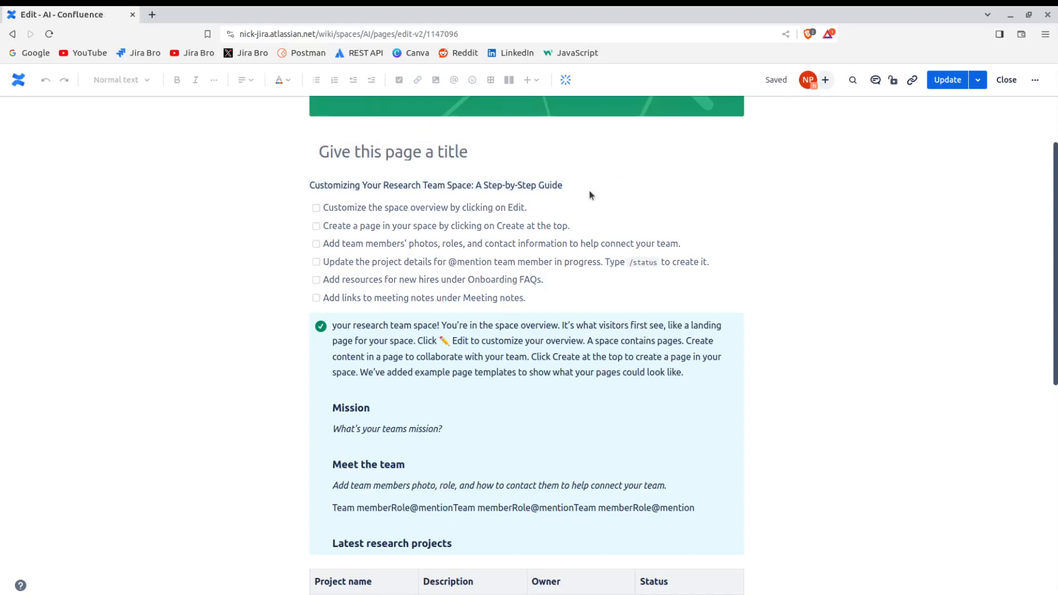
drag(579, 183, 383, 178)
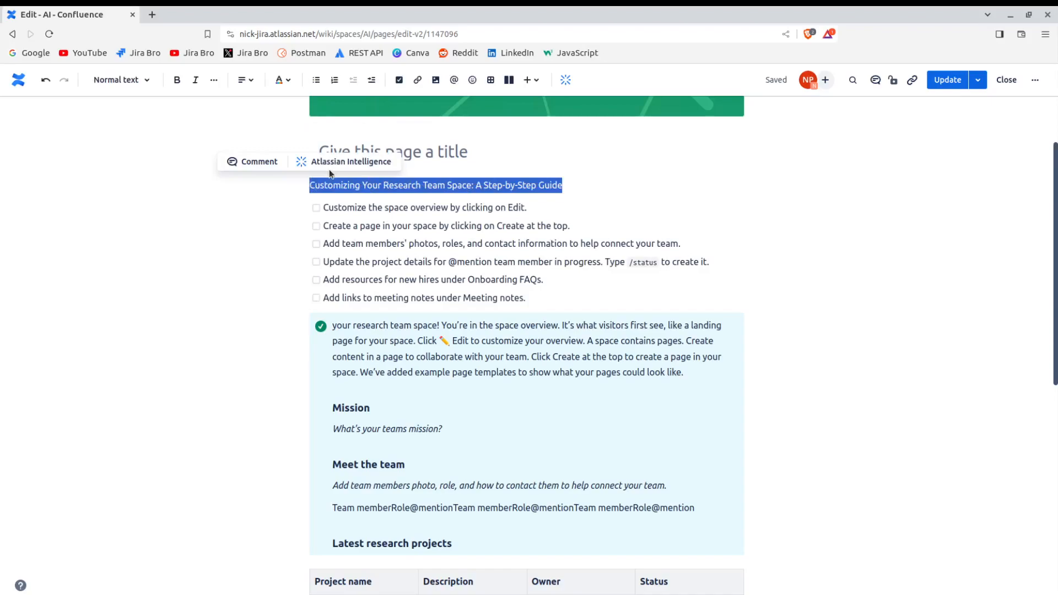
key(ctrl+x)
click(337, 148)
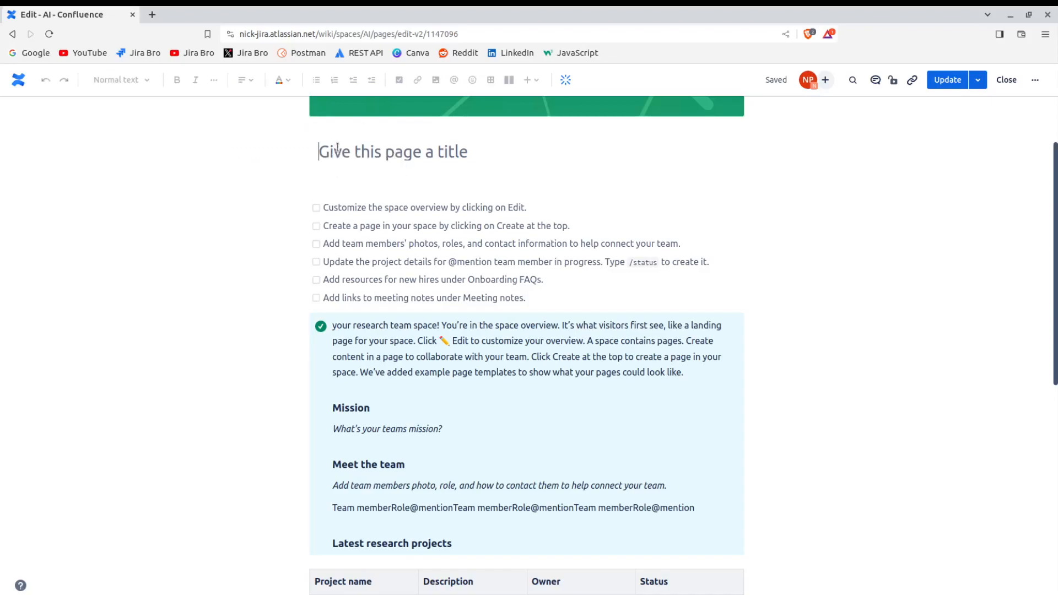
key(ctrl+v)
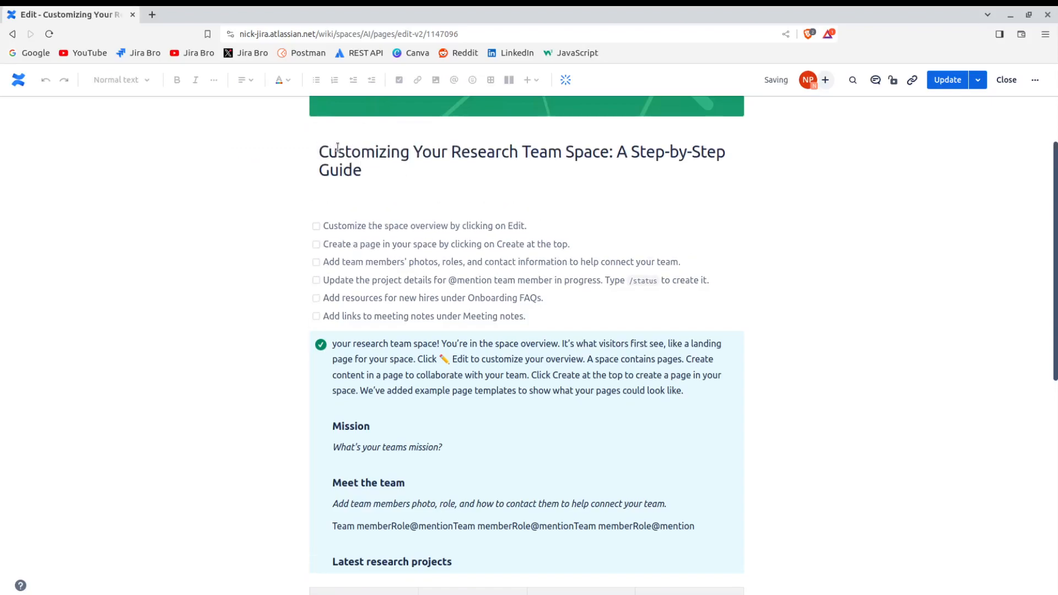
click(326, 205)
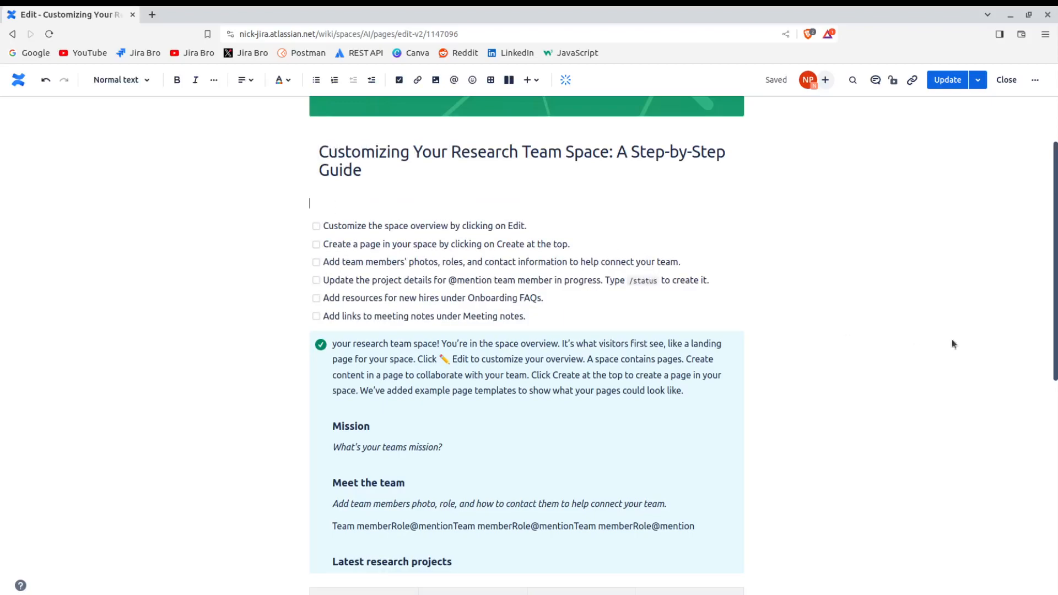
Generate a "Fix spelling & grammar" version of the page content, review the corrected text, and return to the Atlassian Intelligence options.
click(484, 375)
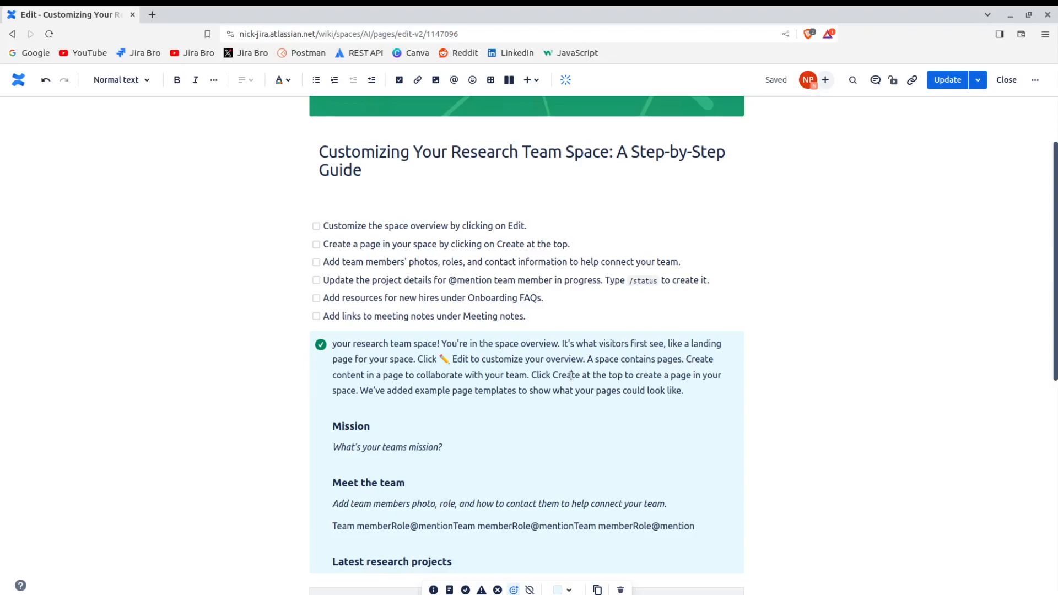
click(566, 79)
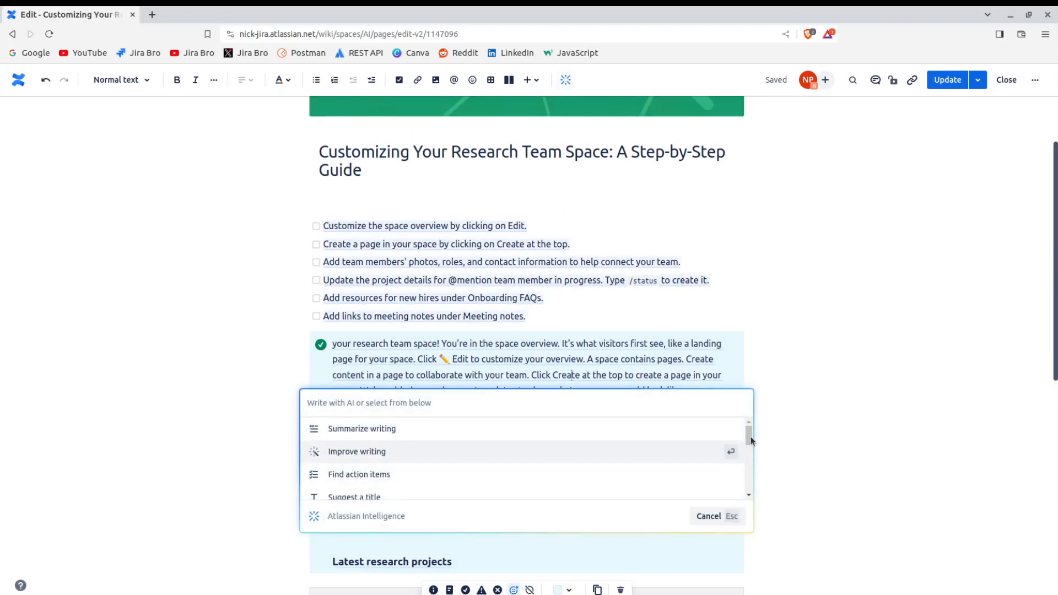
drag(751, 437, 749, 447)
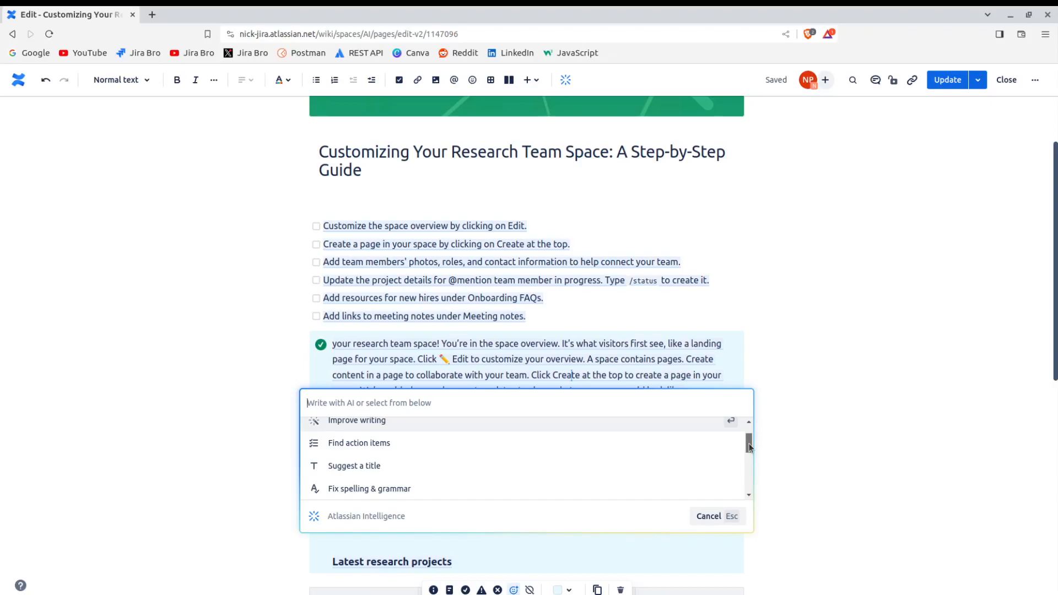
drag(749, 447, 750, 455)
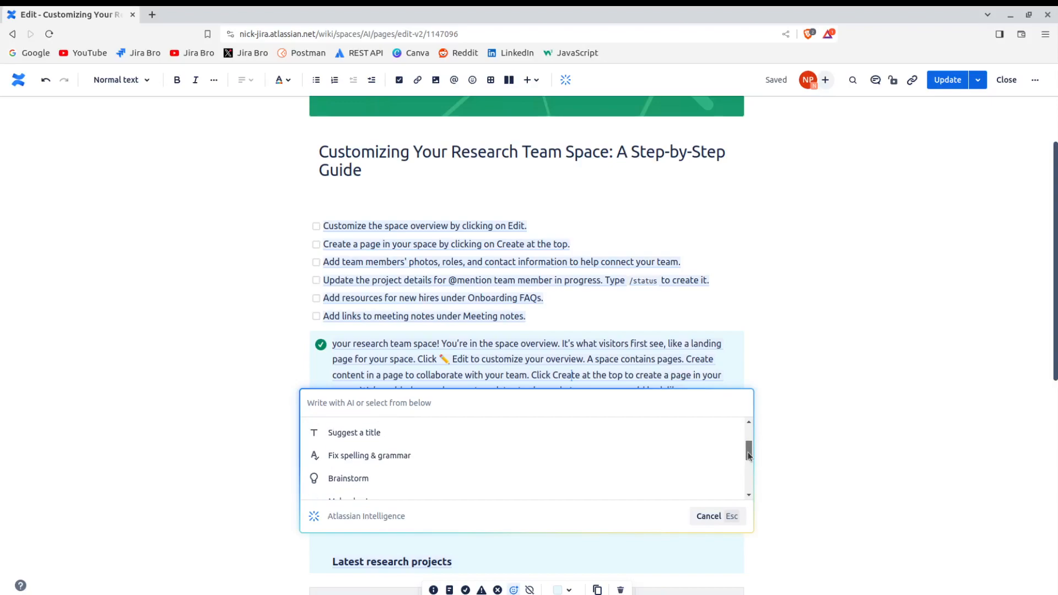
click(605, 457)
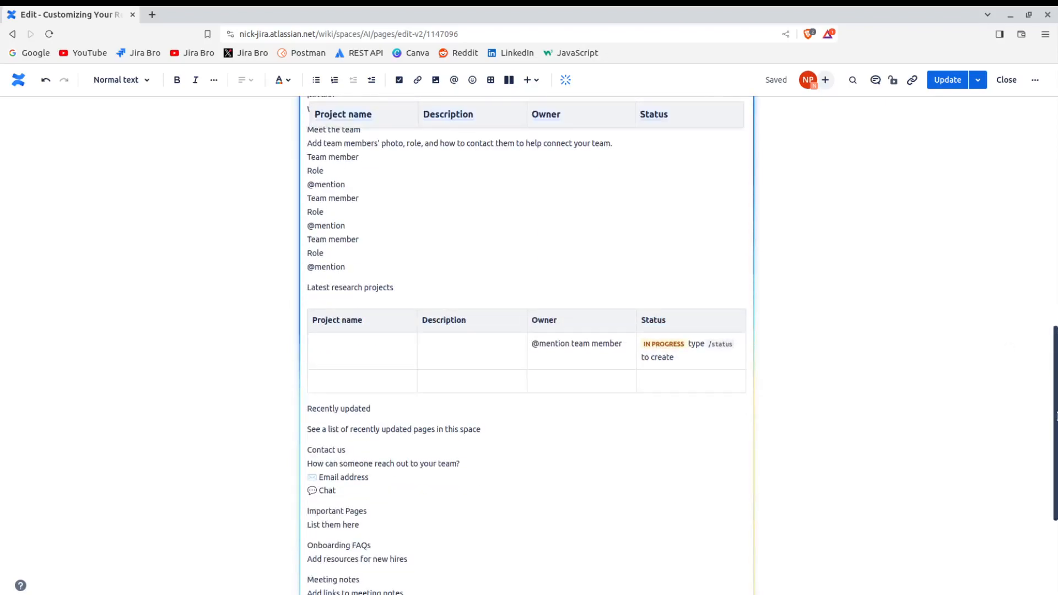
drag(1055, 383, 1055, 249)
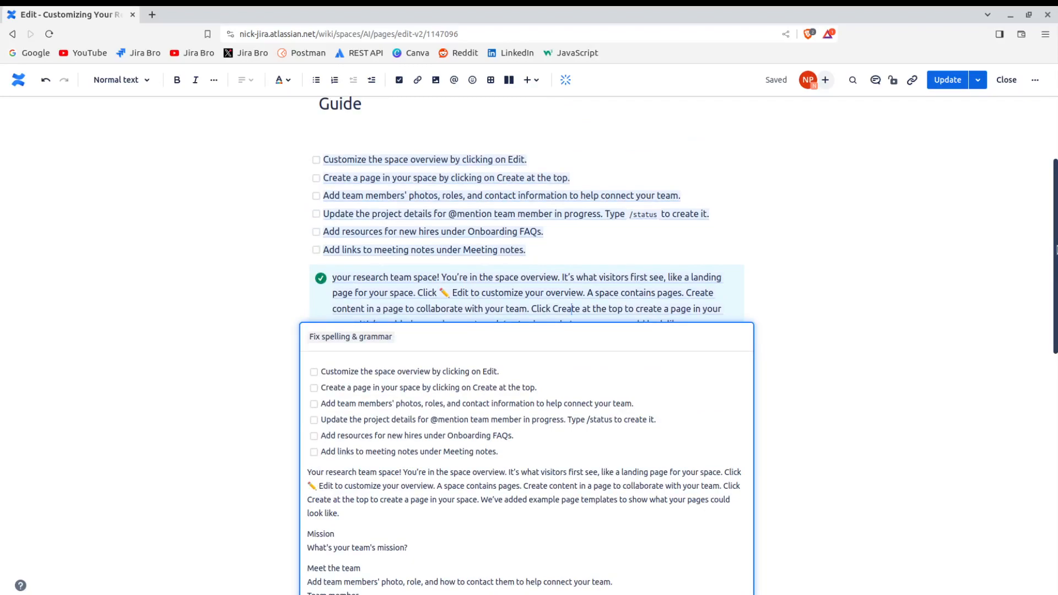
drag(1056, 250, 1056, 283)
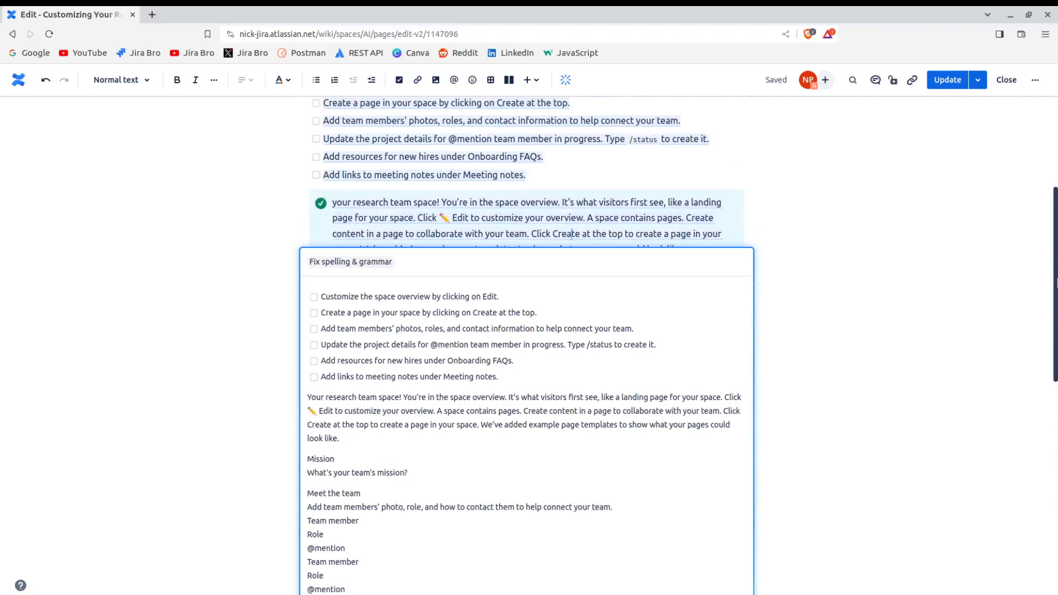
click(533, 266)
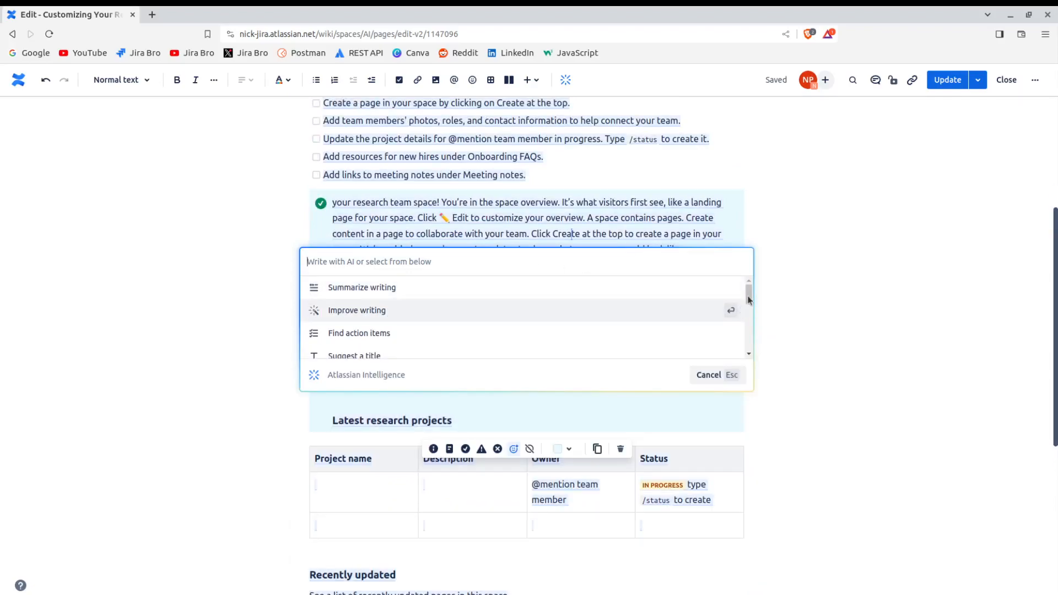
Generate a "Brainstorm" response for "Write a 200 word explanation of AI" and insert the resulting bullet list into the page.
drag(748, 297, 741, 322)
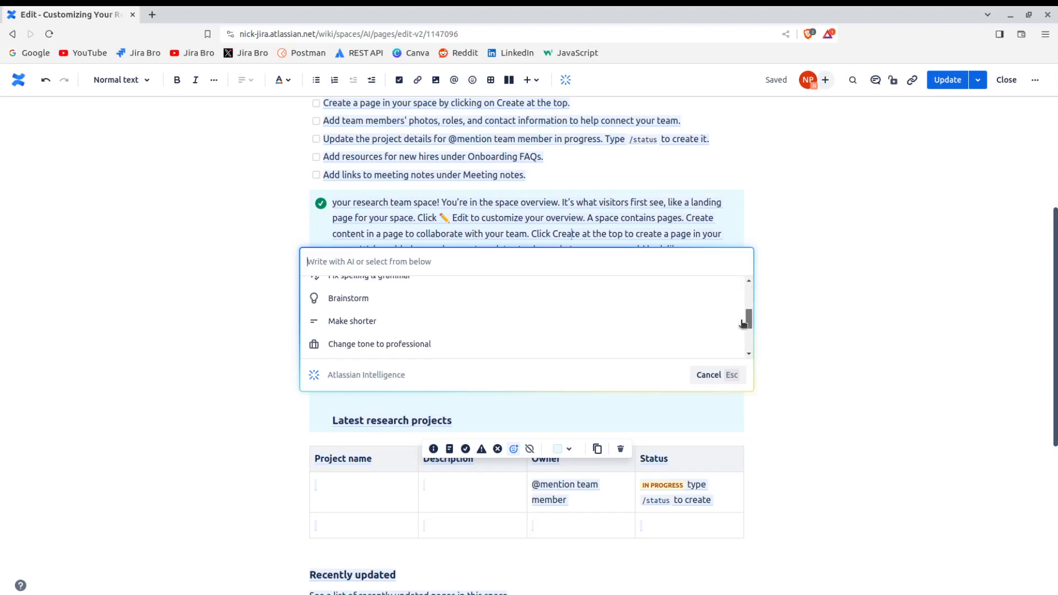
click(464, 298)
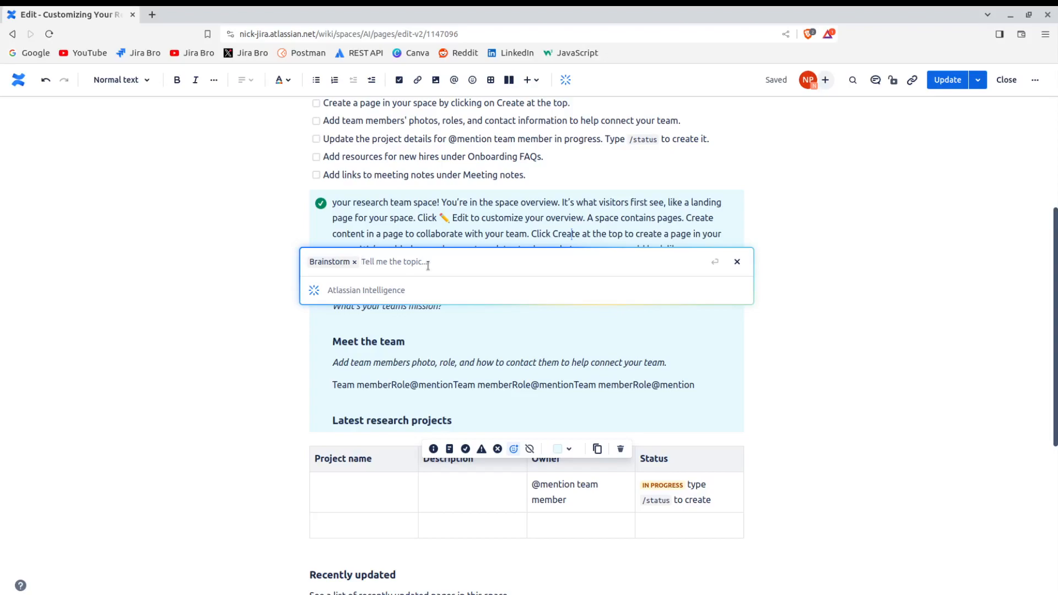
text(Write a 200 word explanation of AI)
key(Return)
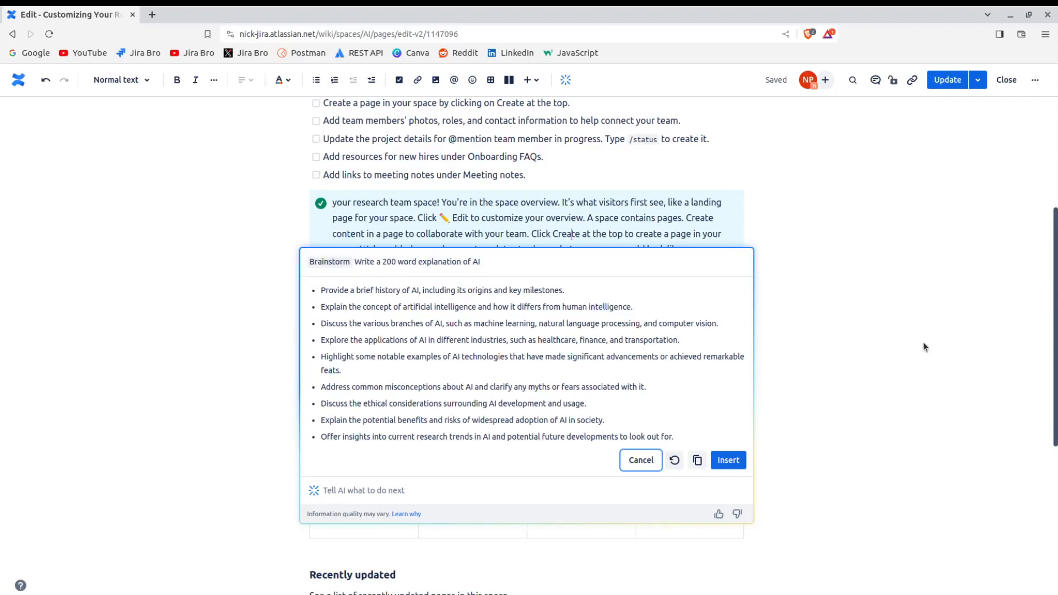
scroll(1056, 363, down, 4)
scroll(1027, 378, up, 3)
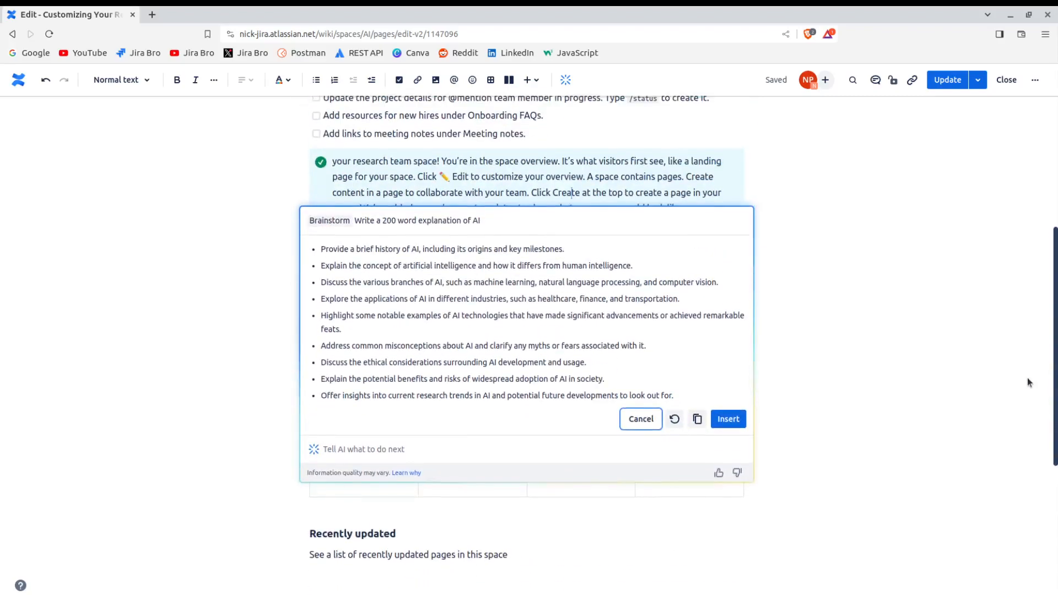
click(728, 422)
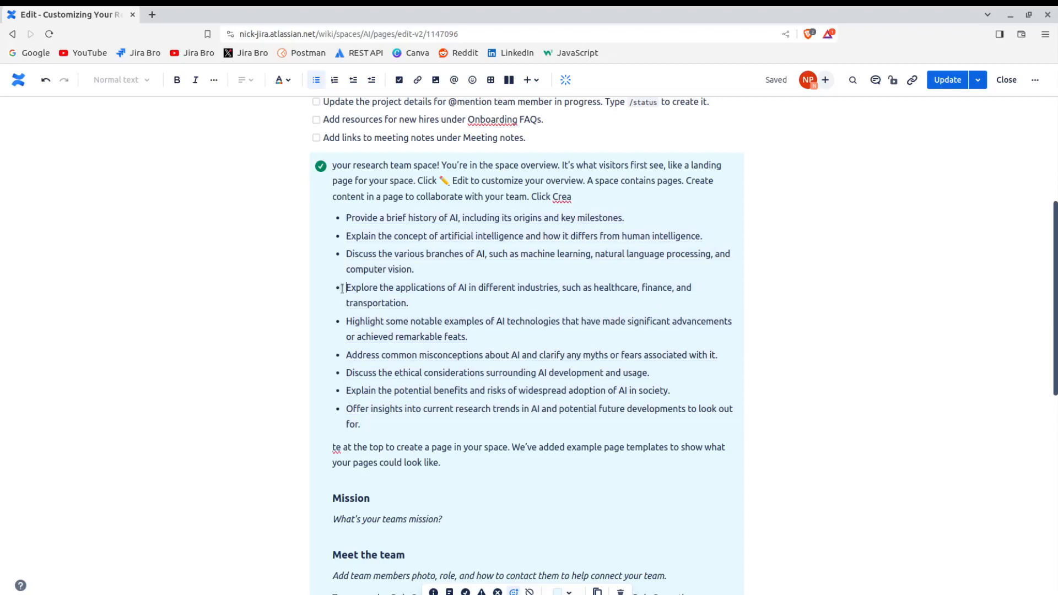
Move the inserted AI bullet list out of the blue panel to the end of the page, below the Team news section.
drag(343, 225, 415, 432)
key(Delete)
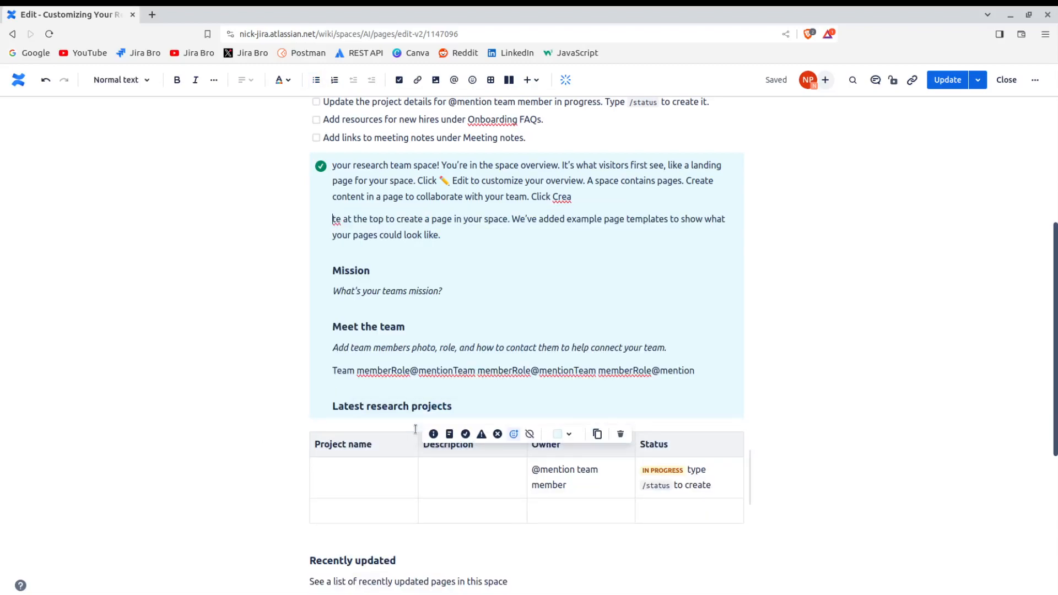
scroll(1056, 379, down, 6)
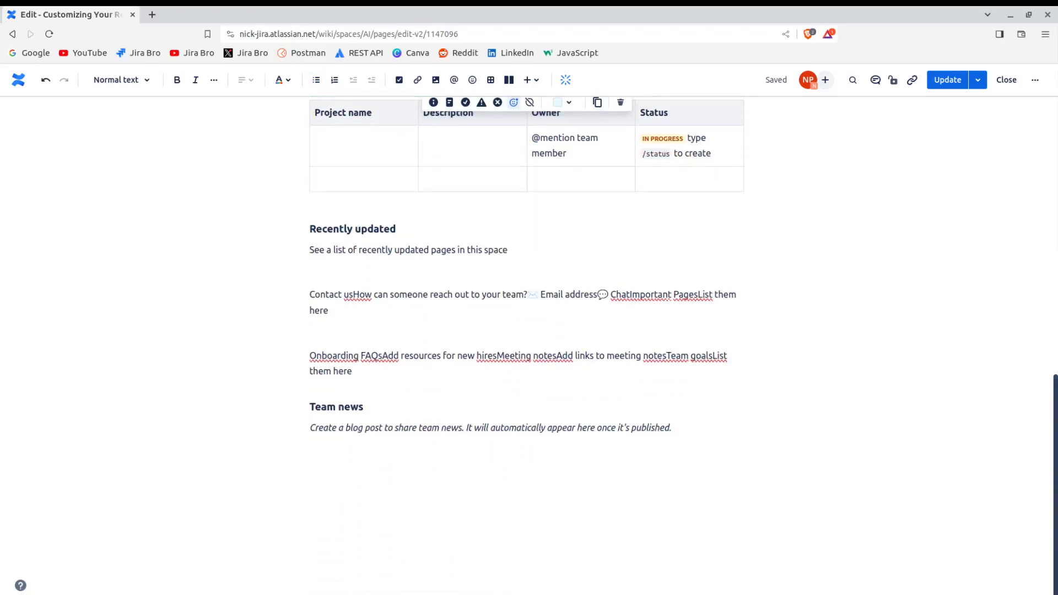
click(733, 432)
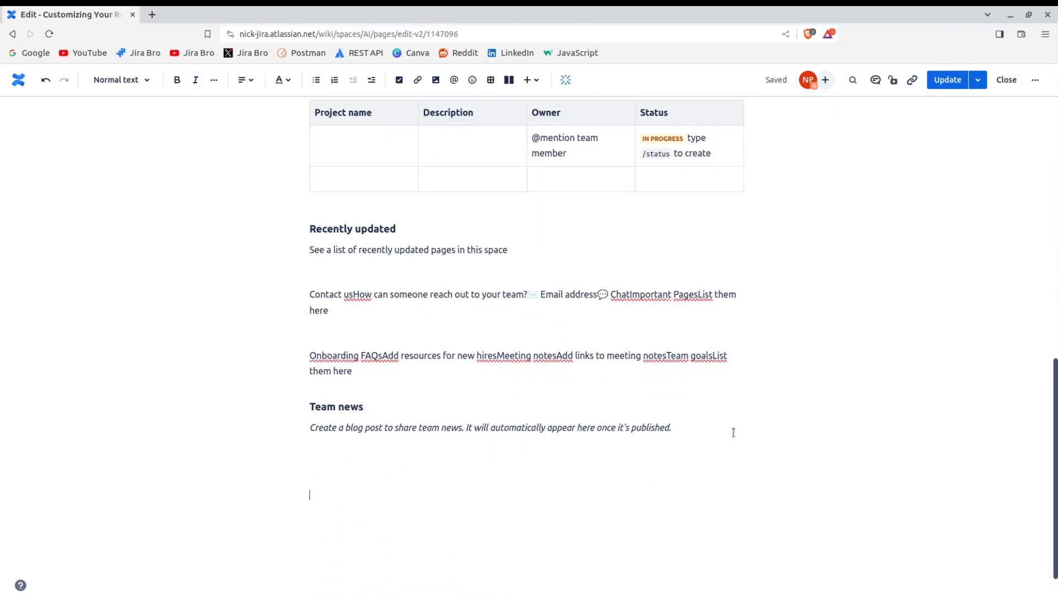
key(ctrl+v)
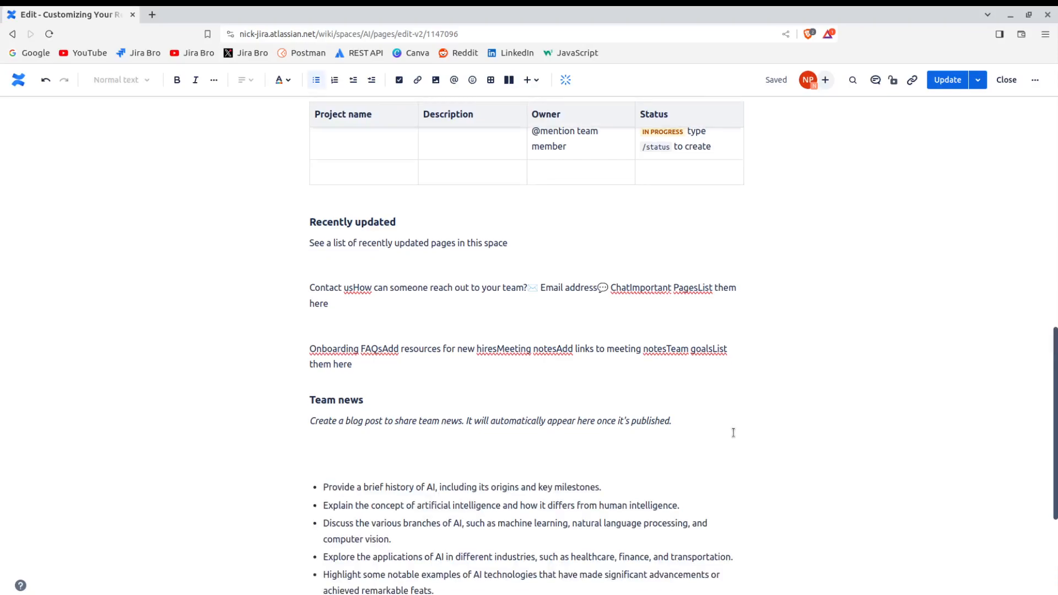
Generate a "Make shorter" version of the page content with Atlassian Intelligence and review the suggested text from its beginning.
drag(1056, 457, 1056, 292)
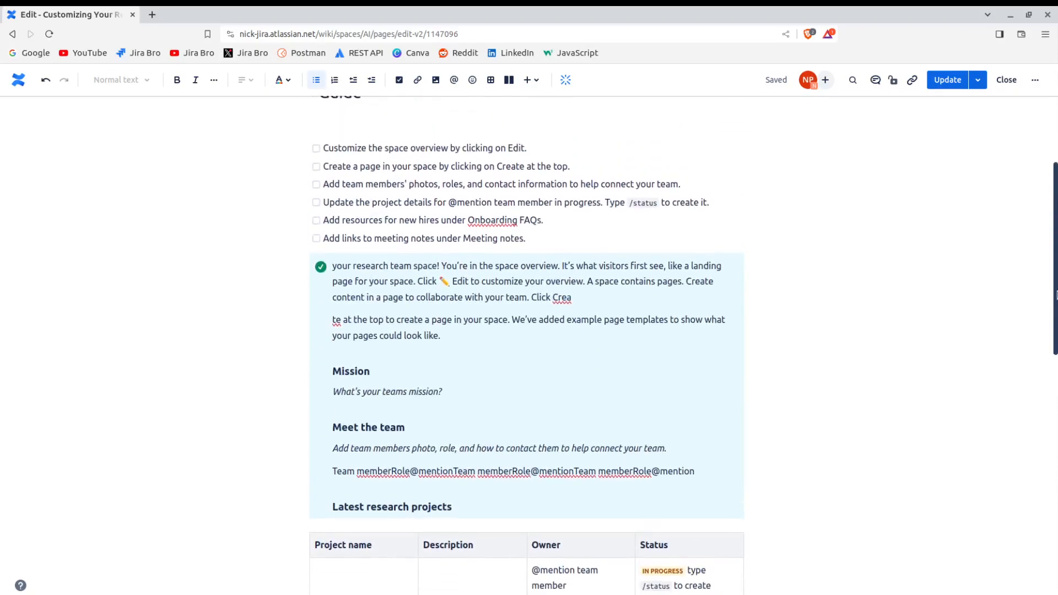
click(446, 356)
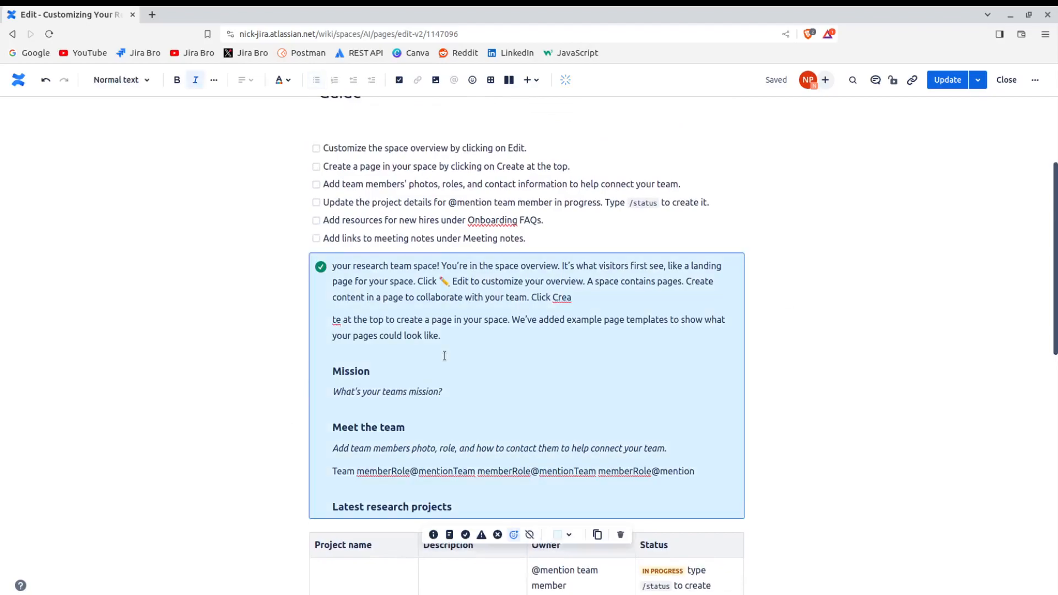
click(430, 317)
click(564, 79)
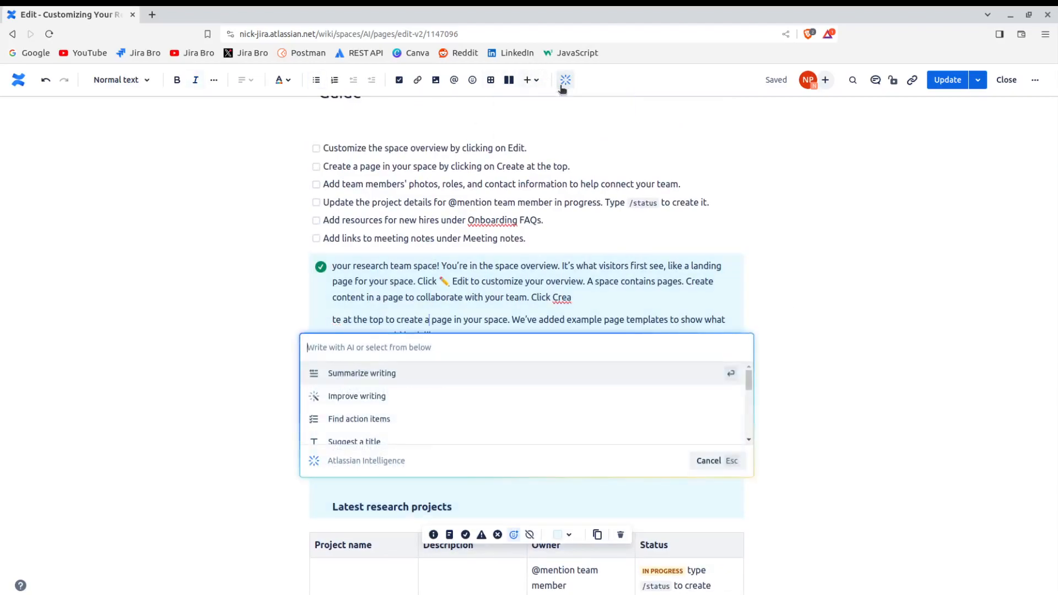
drag(750, 386, 749, 413)
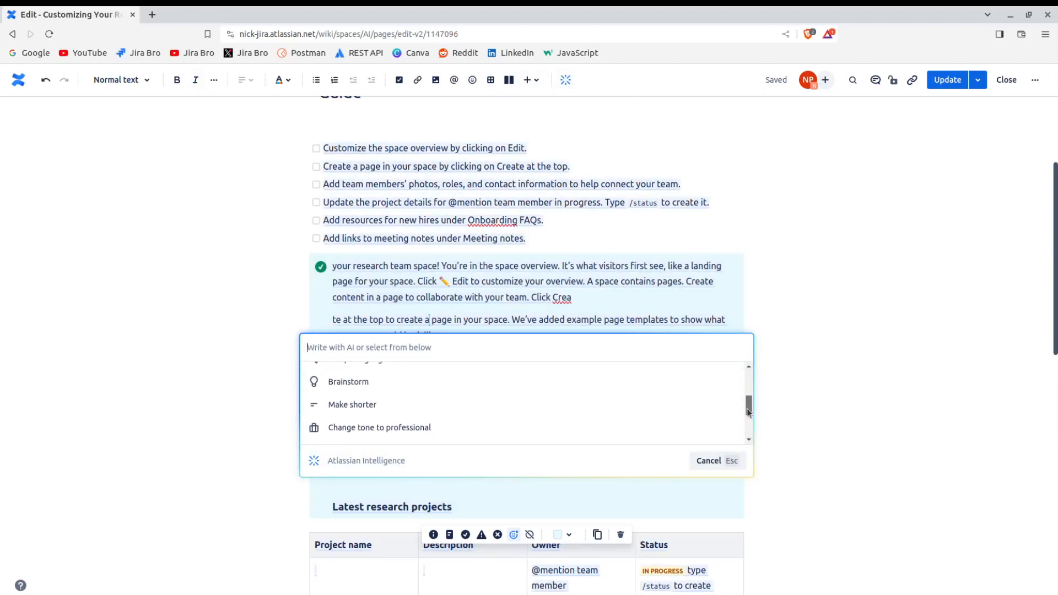
click(675, 406)
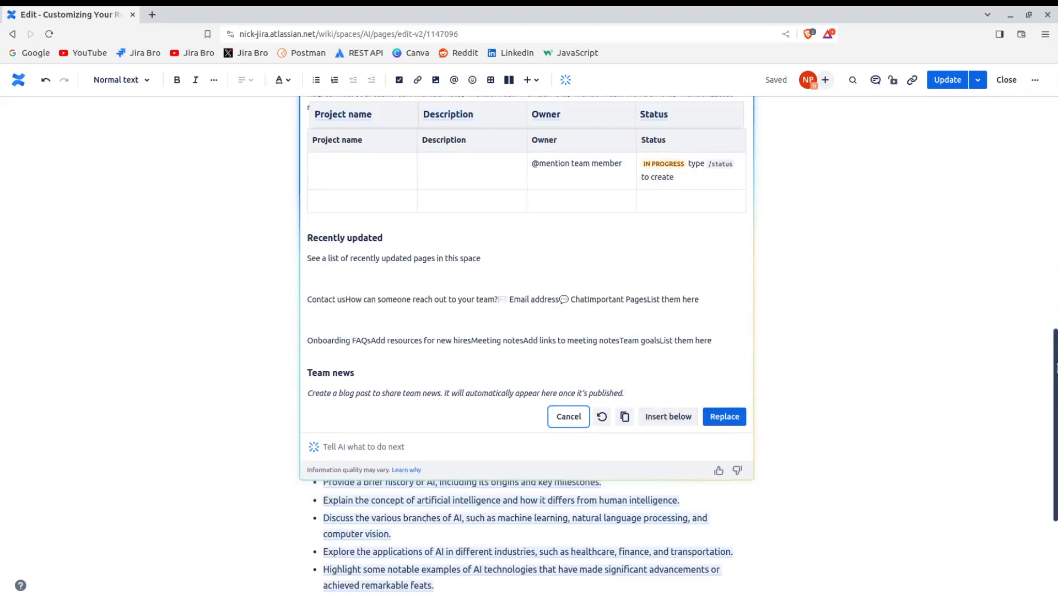
drag(1056, 370, 1056, 276)
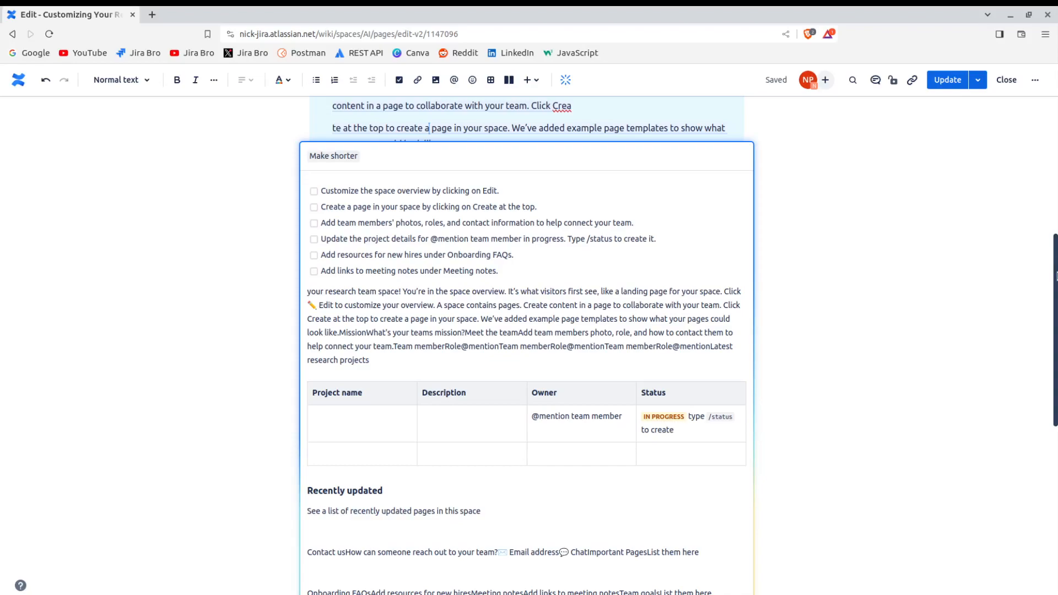
Review the "Make shorter" suggestion, including the Mission and Meet the team text, and return to the Atlassian Intelligence options.
drag(1057, 276, 1056, 315)
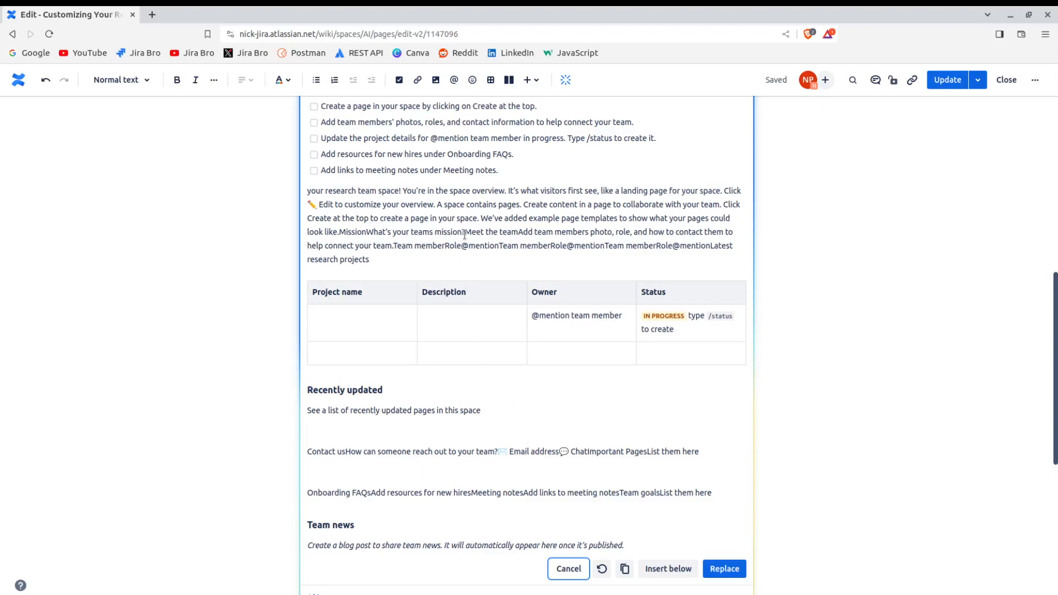
drag(461, 233, 469, 232)
click(519, 234)
drag(519, 233, 624, 234)
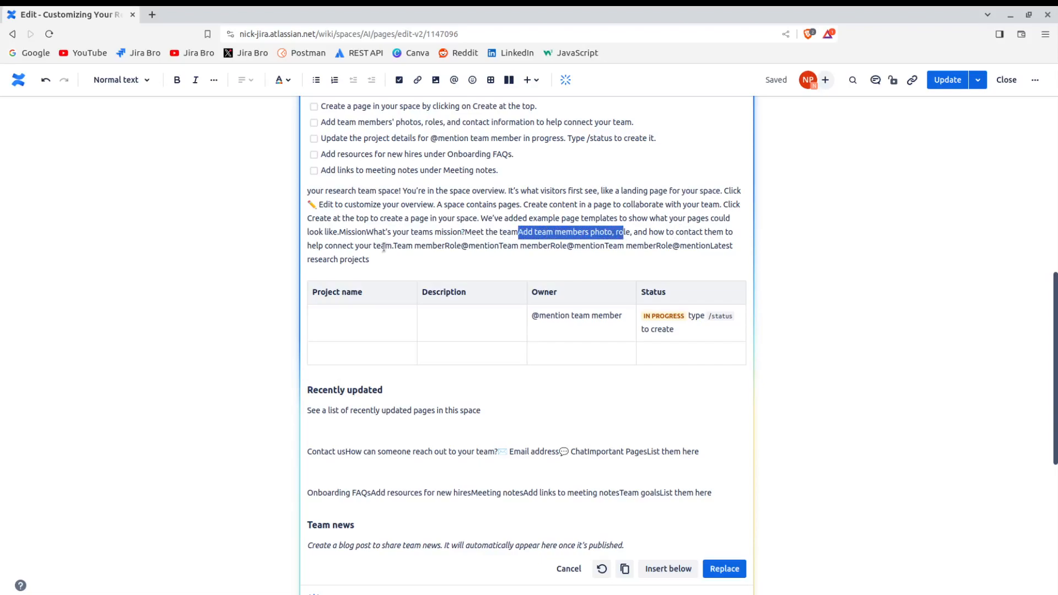
click(394, 247)
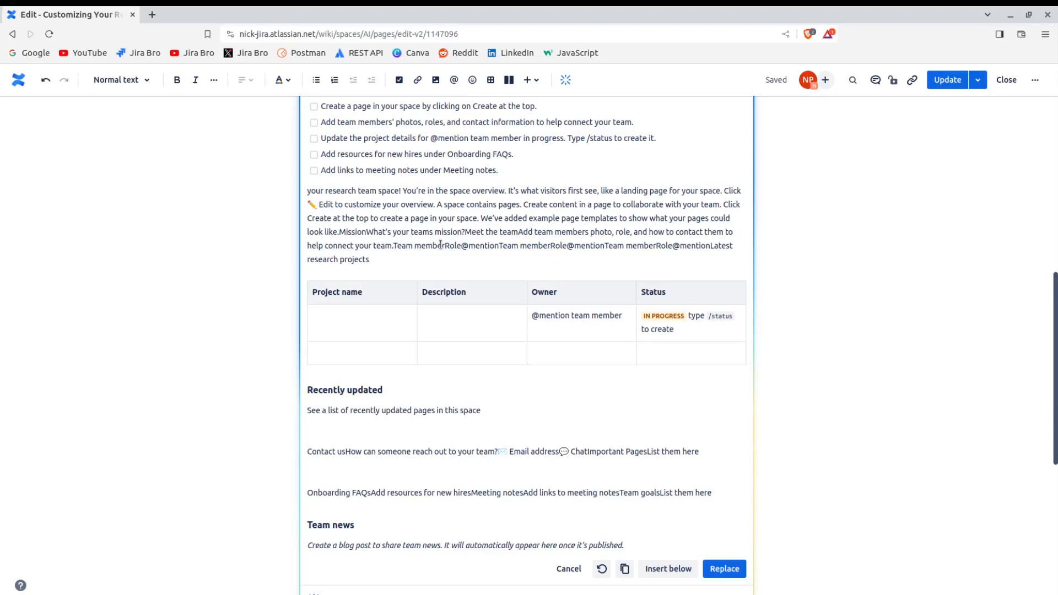
drag(441, 245, 448, 246)
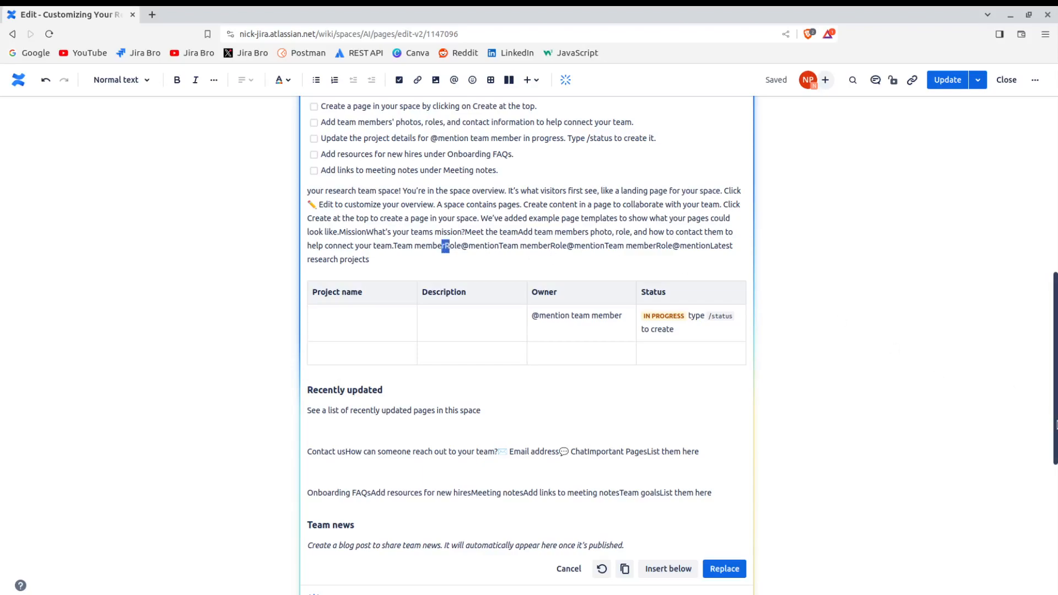
scroll(1056, 425, up, 5)
scroll(696, 292, down, 2)
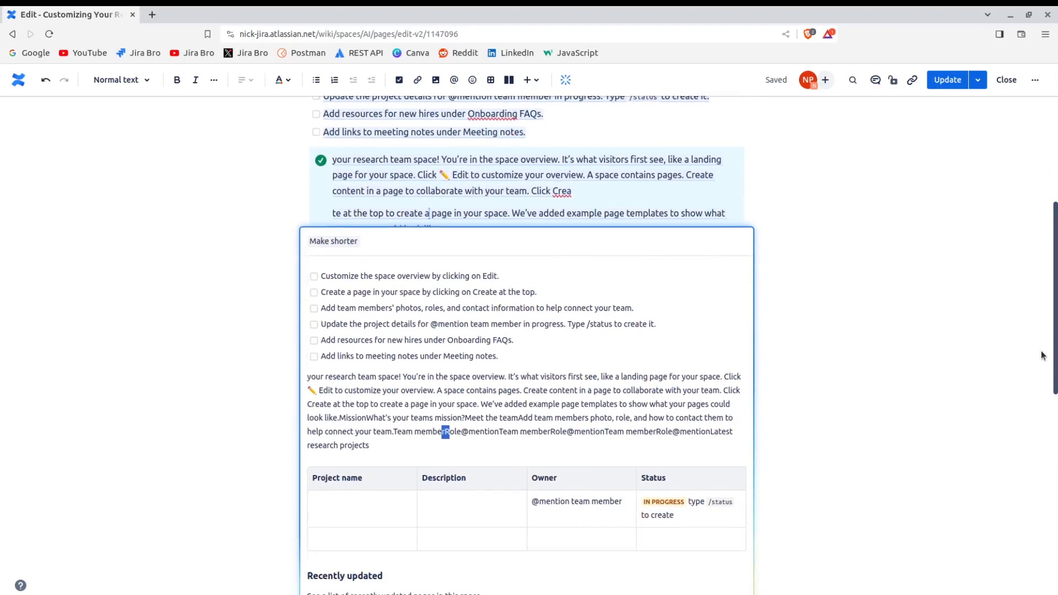
click(649, 254)
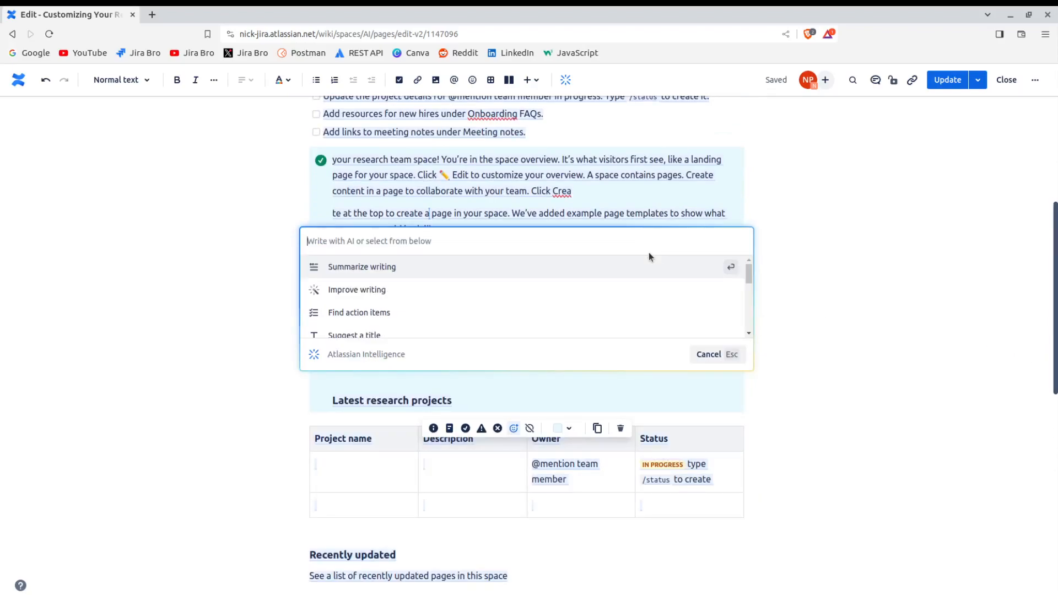
Generate a version of the page content in a changed tone with Atlassian Intelligence and replace the original content with it.
drag(750, 283, 745, 320)
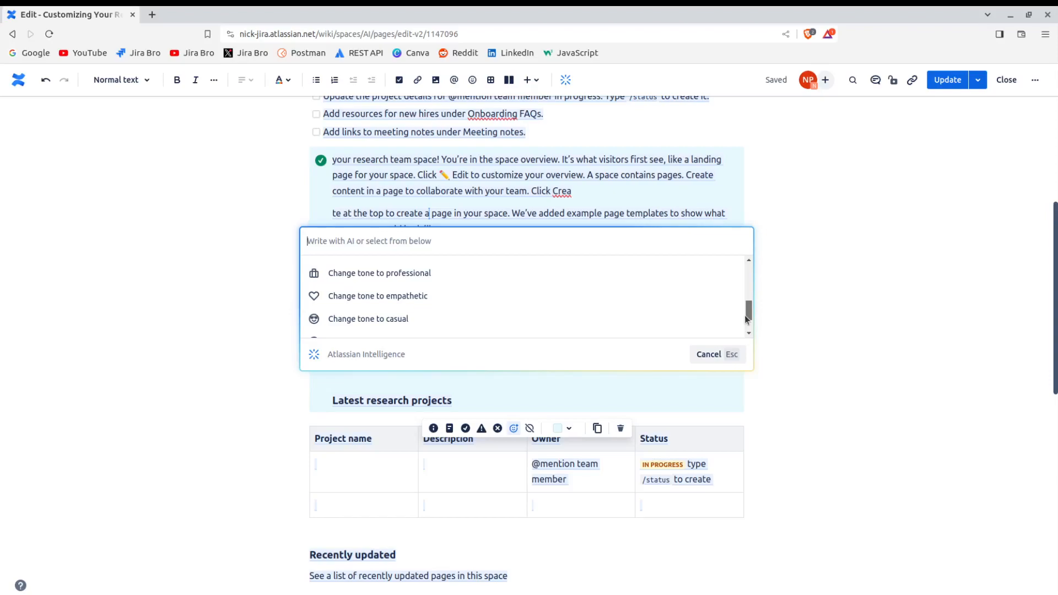
scroll(746, 319, down, 2)
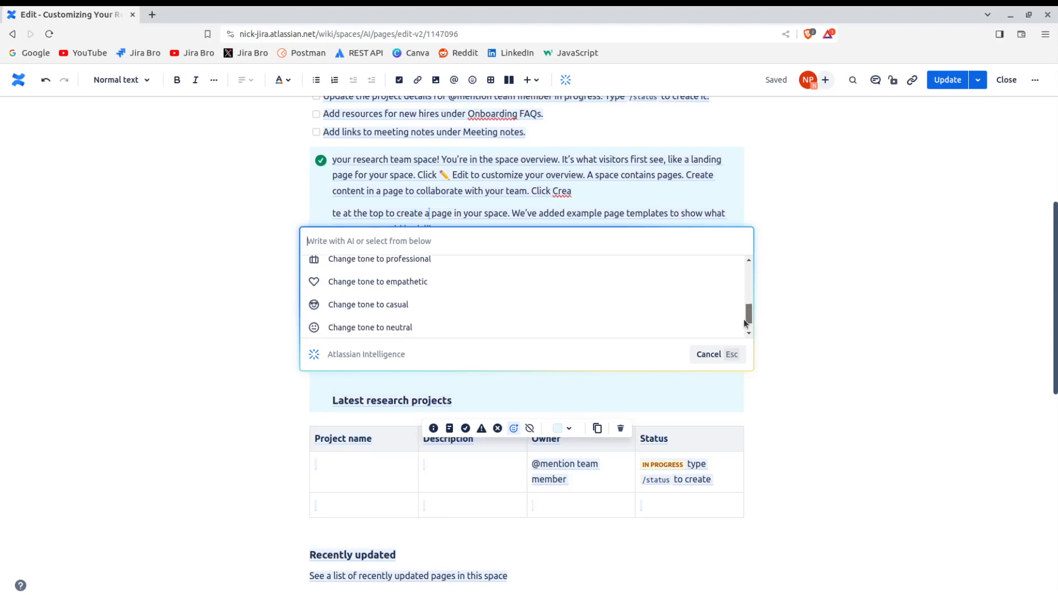
scroll(751, 316, up, 3)
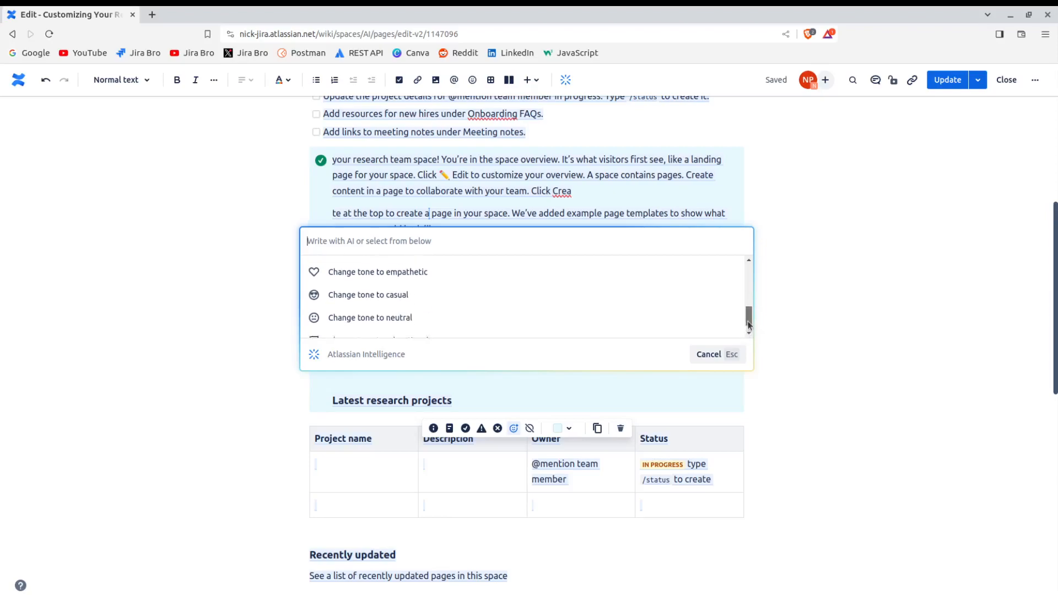
click(630, 287)
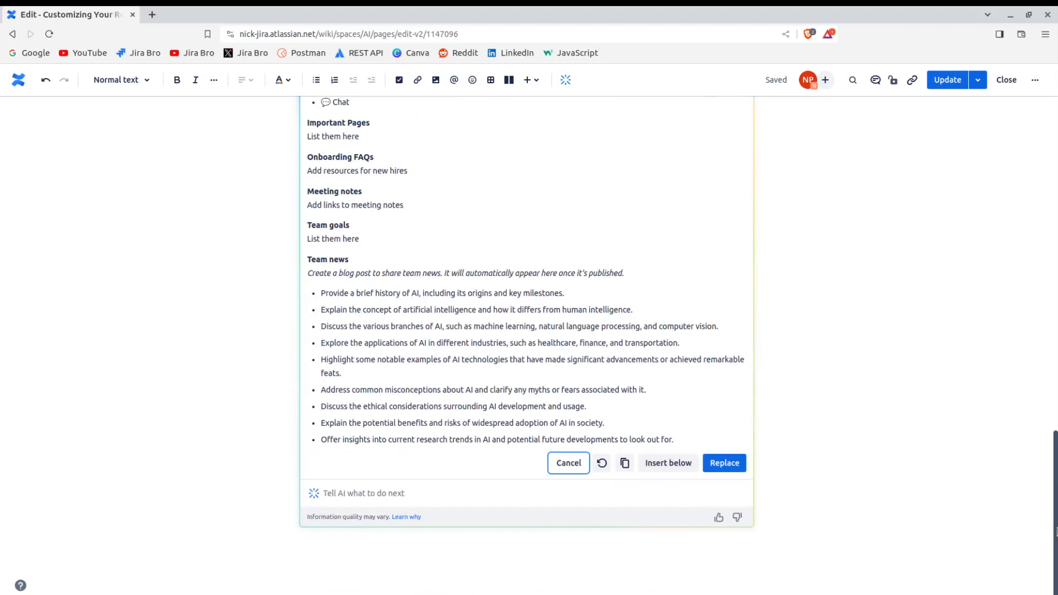
drag(1057, 551, 1057, 542)
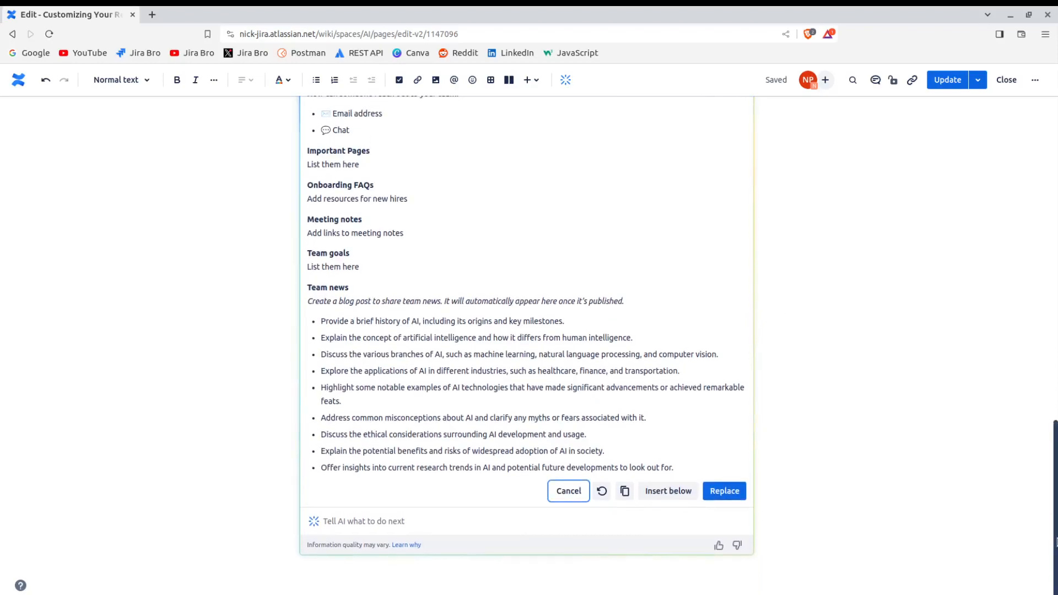
click(727, 492)
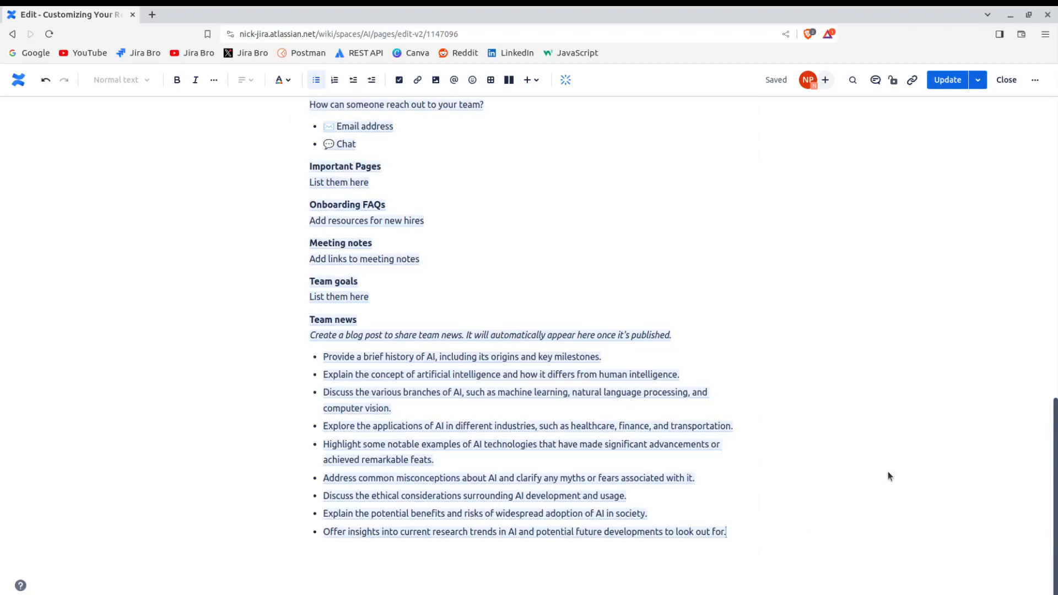
drag(1056, 553, 1056, 282)
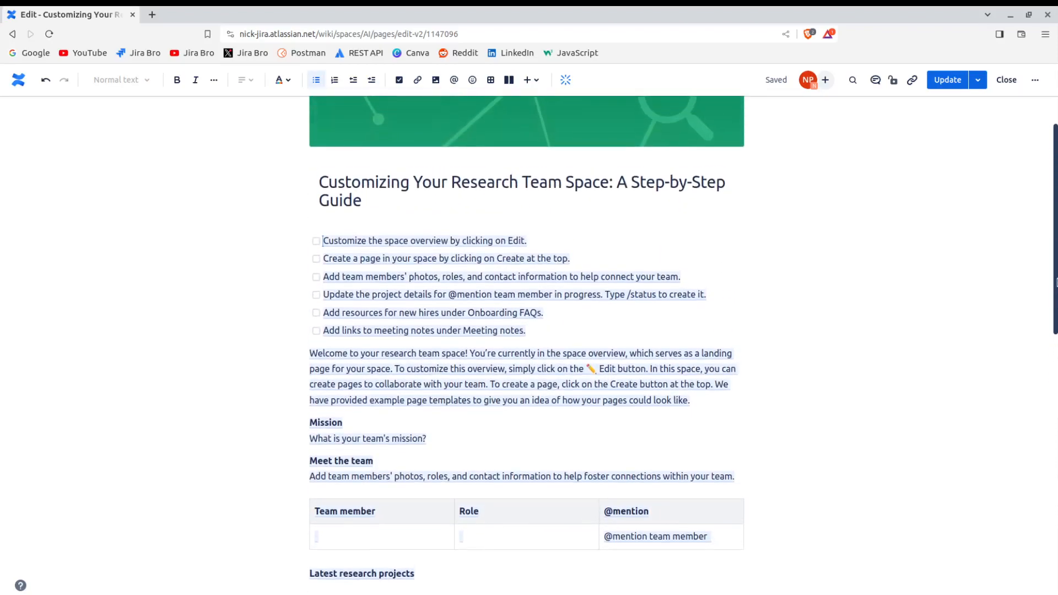
click(724, 397)
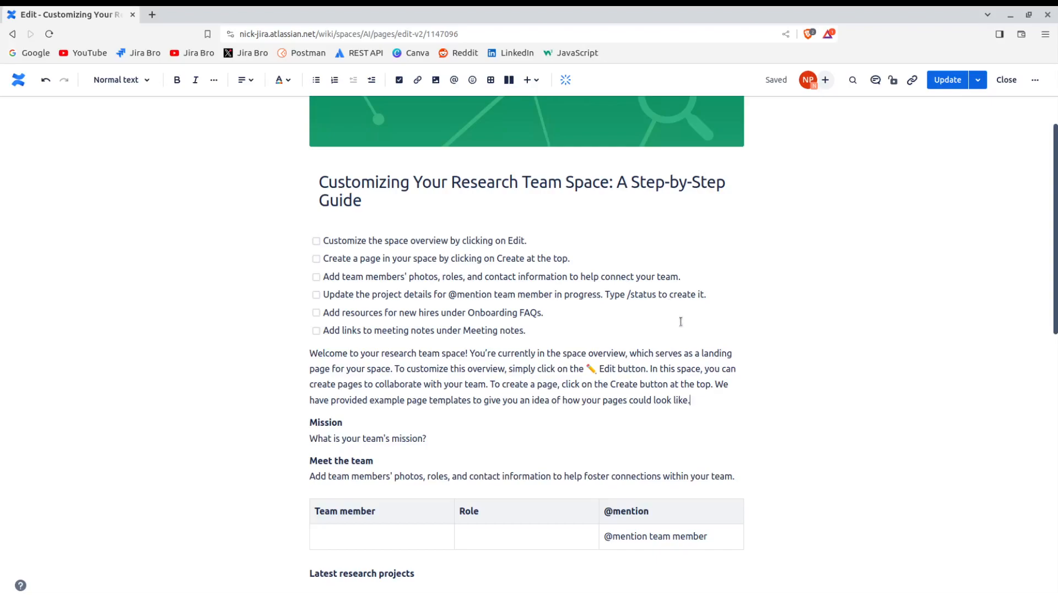
Generate a "Change tone to casual" version of the page content with Atlassian Intelligence and review the suggestion down to the Team news list.
click(505, 234)
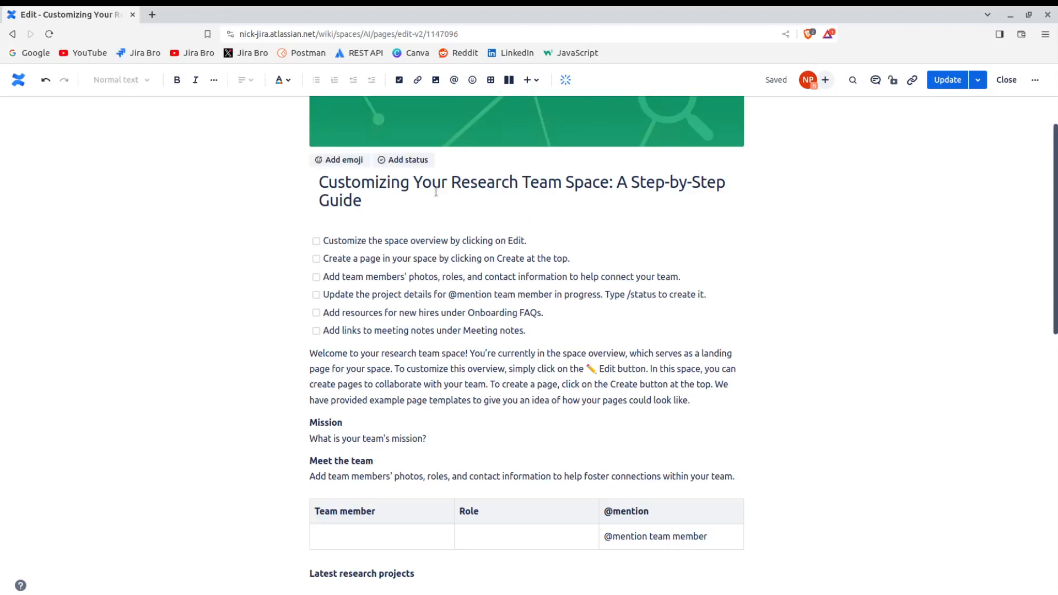
click(385, 201)
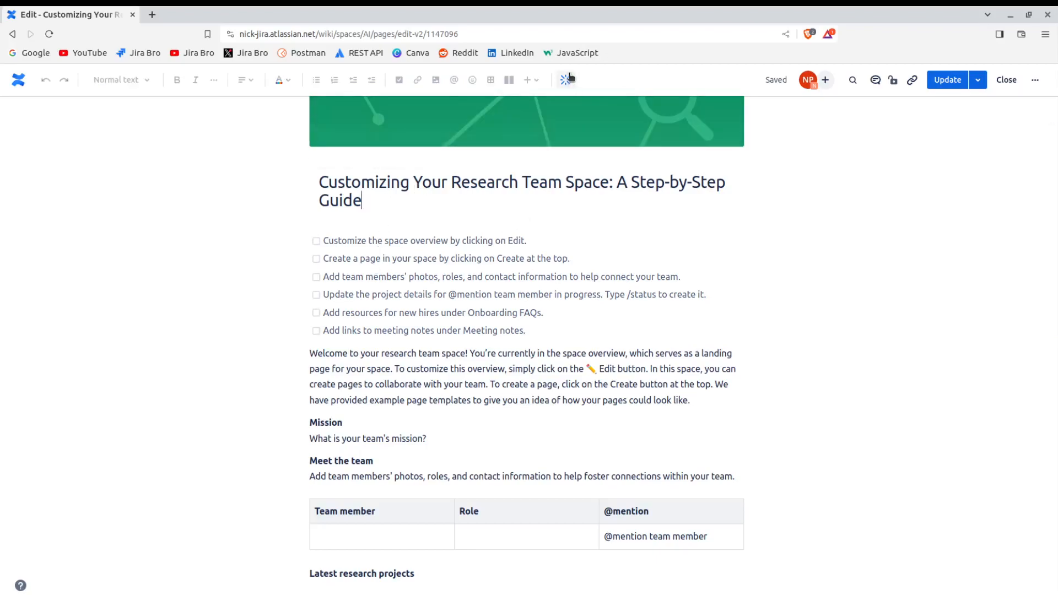
click(566, 80)
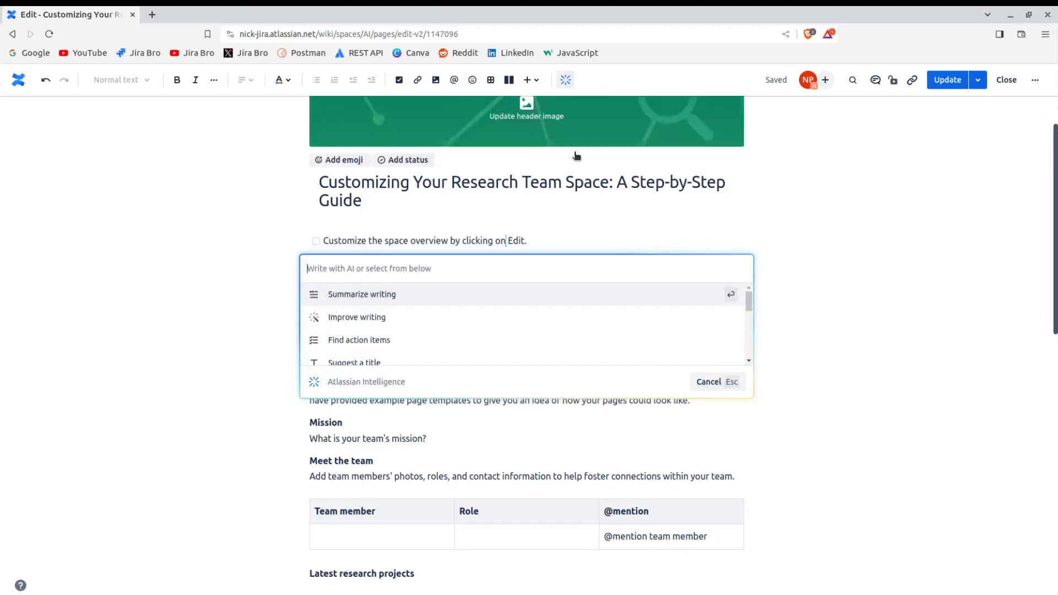
drag(749, 310, 749, 353)
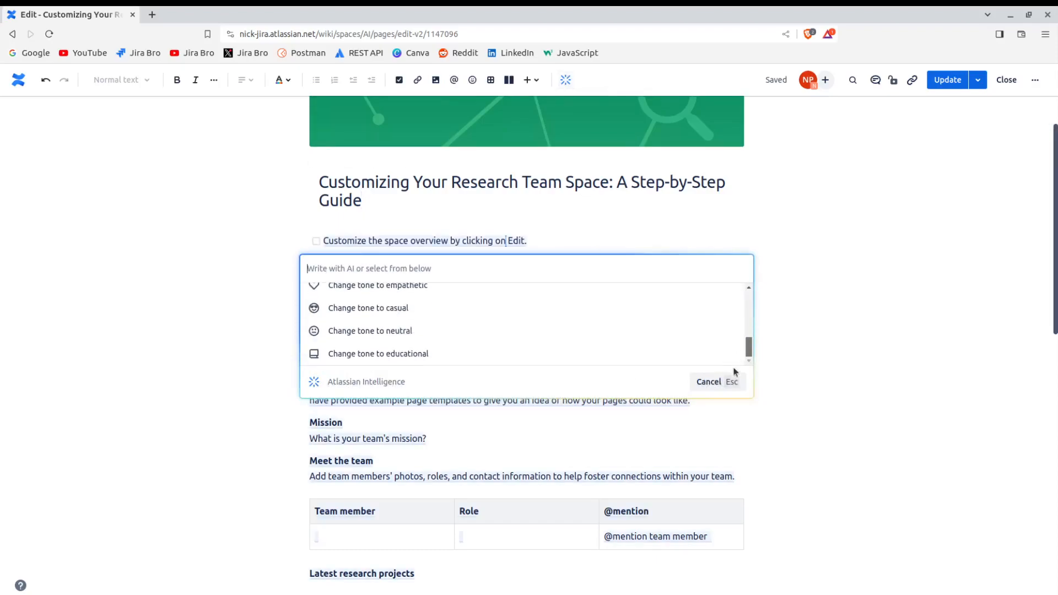
click(597, 317)
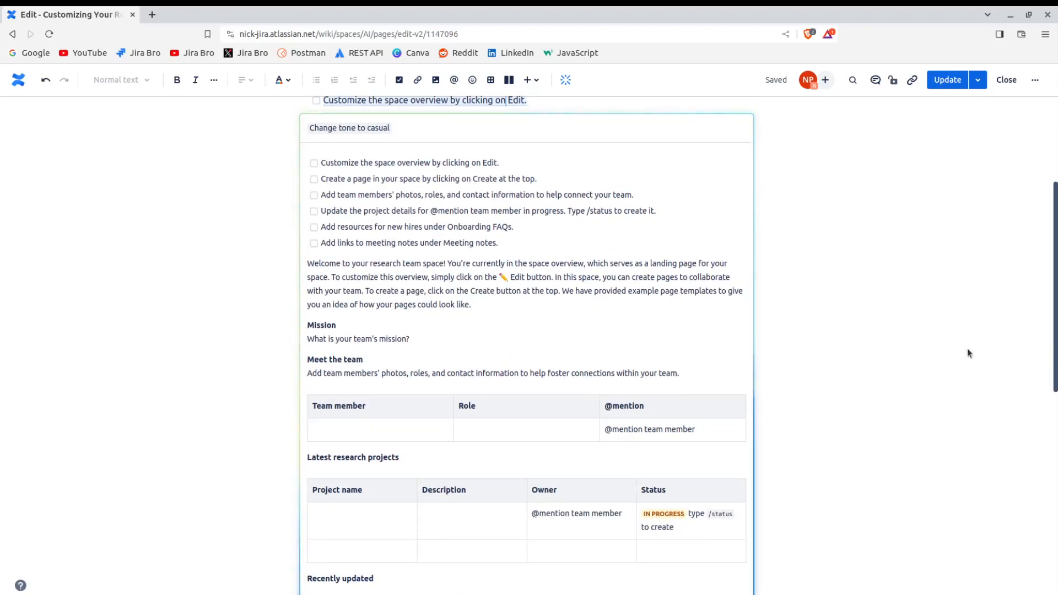
drag(1057, 331, 1057, 329)
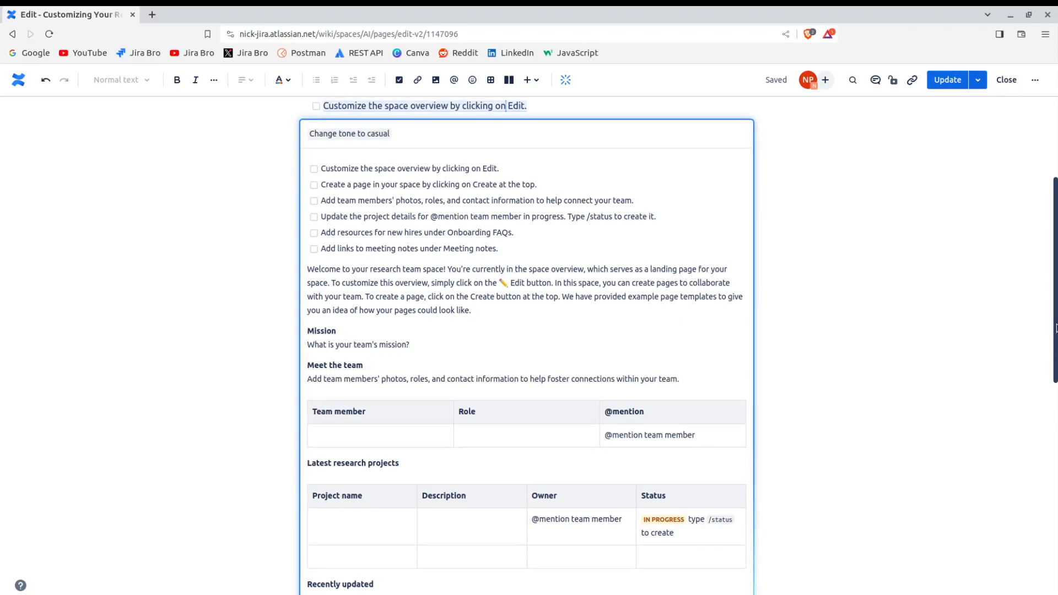
drag(1057, 329, 1026, 506)
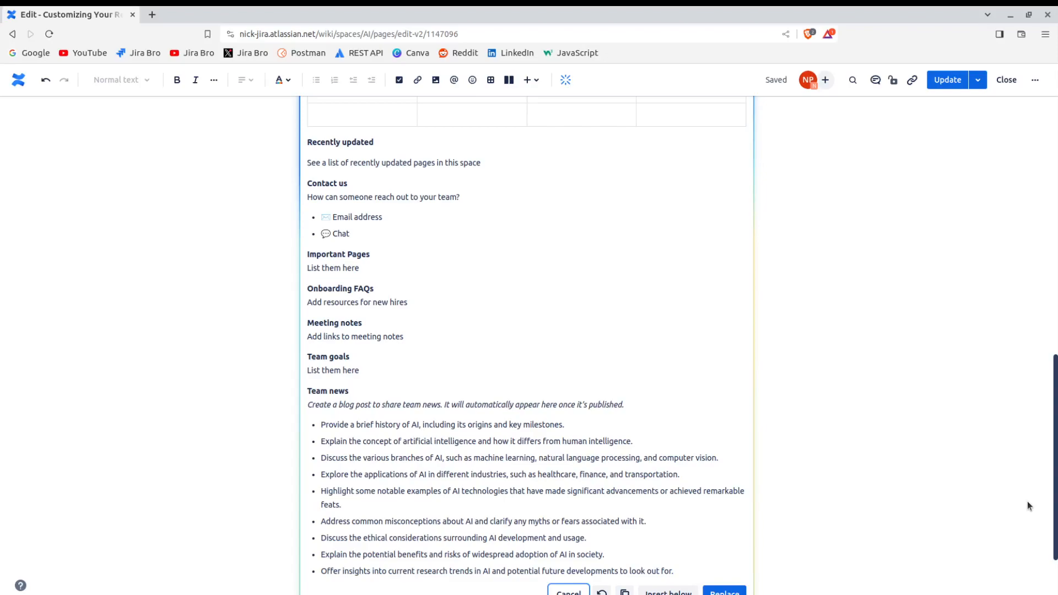
drag(1056, 506, 1057, 281)
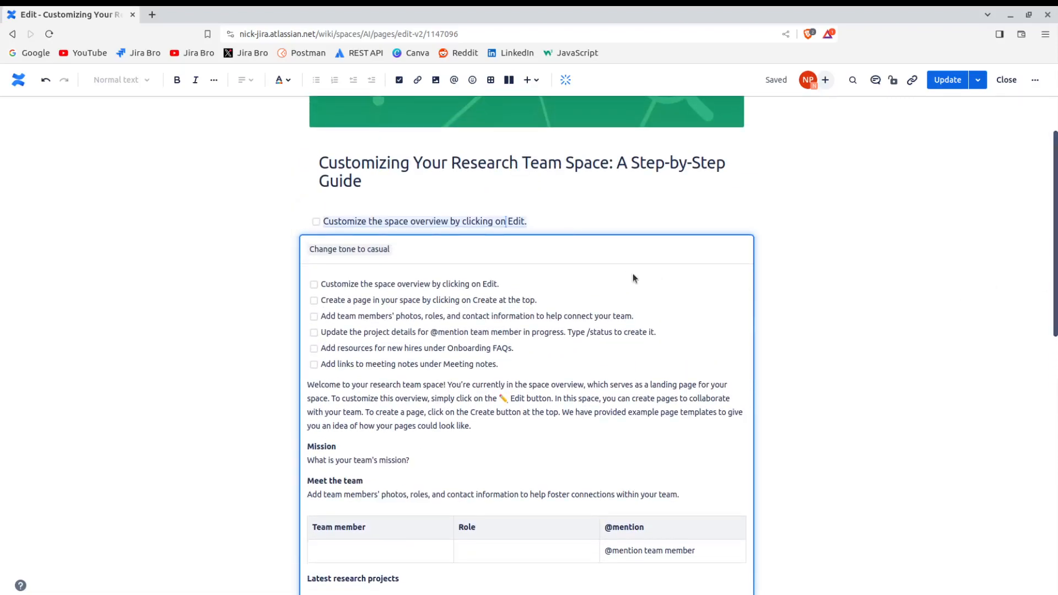
Generate a "Change tone to educational" version of the page content instead, review it to its end, and discard the suggestion.
click(621, 250)
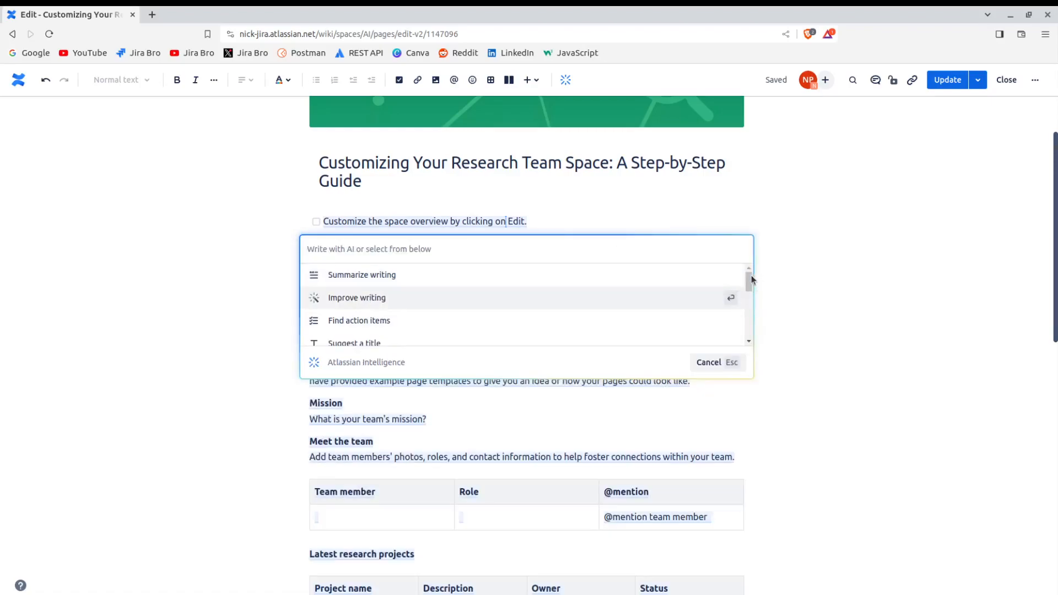
drag(751, 276, 726, 381)
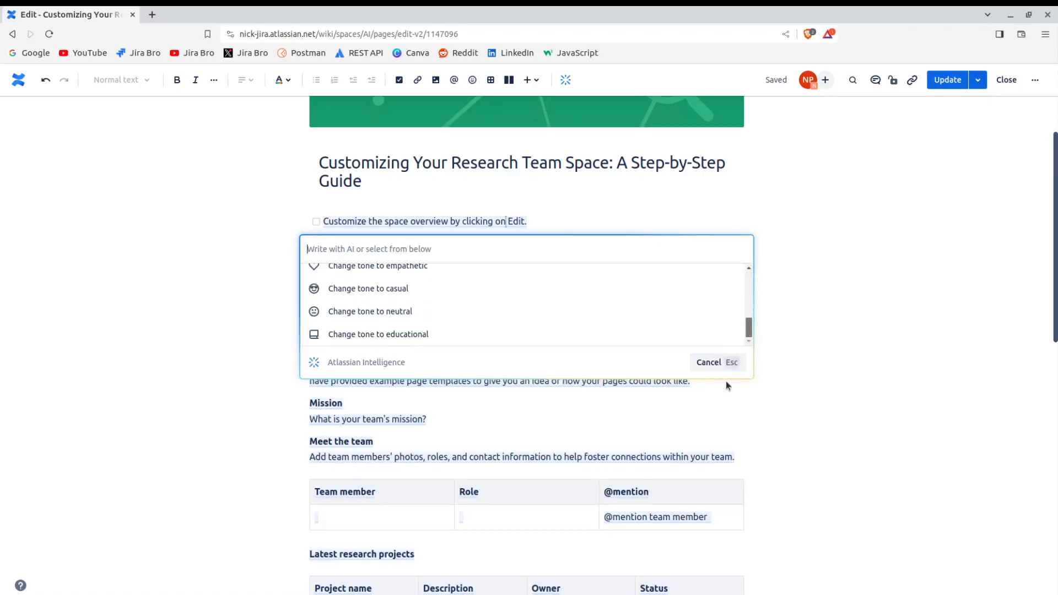
click(566, 341)
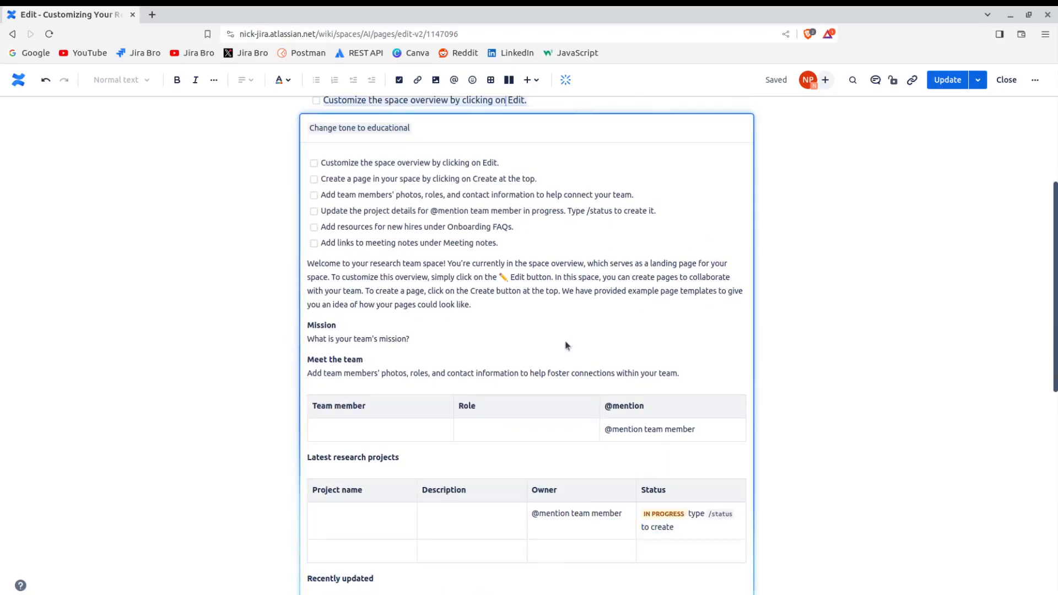
drag(1057, 257, 1051, 439)
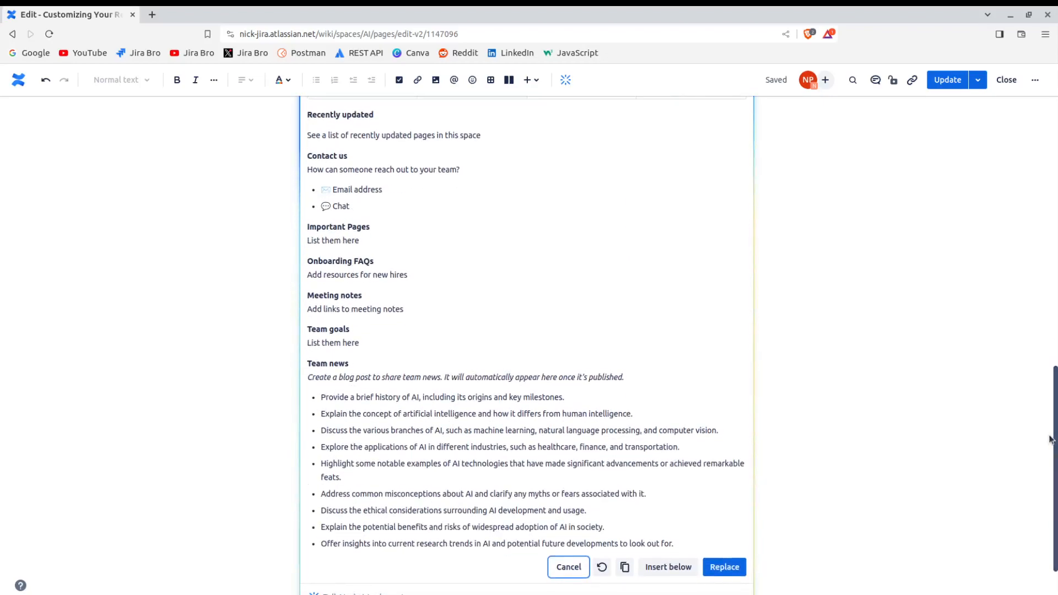
click(580, 575)
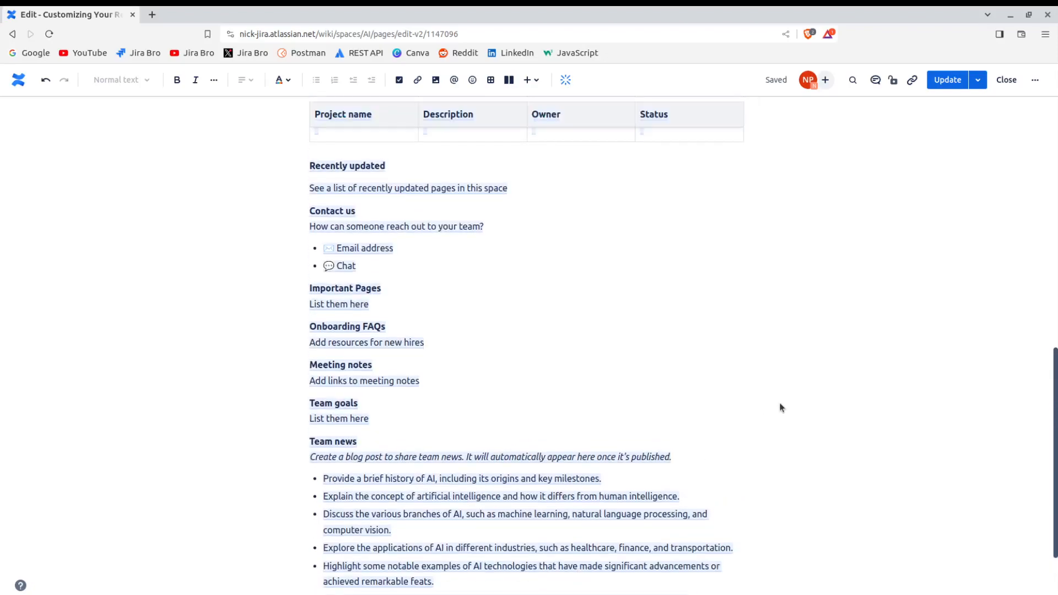
click(435, 443)
click(403, 422)
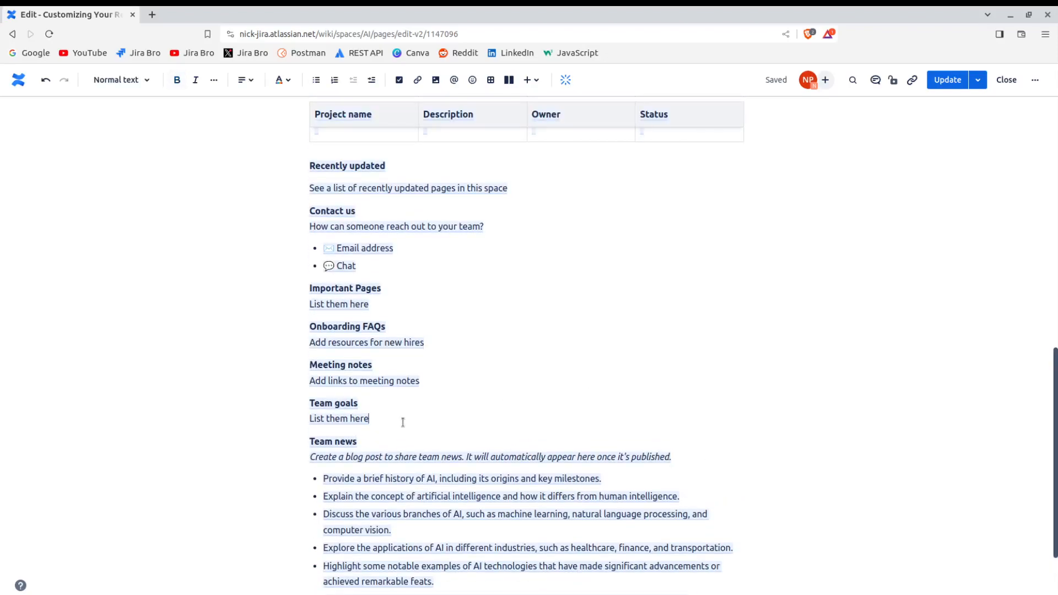